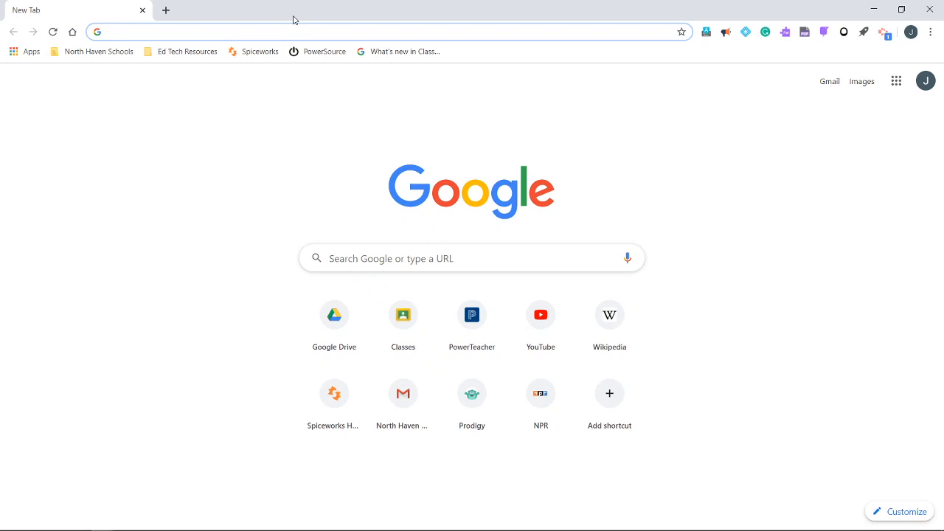
Try to open sites.google.com in the browser
{"action": "type", "text": "stu"}
{"action": "key", "text": "BackSpace"}
{"action": "key", "text": "BackSpace"}
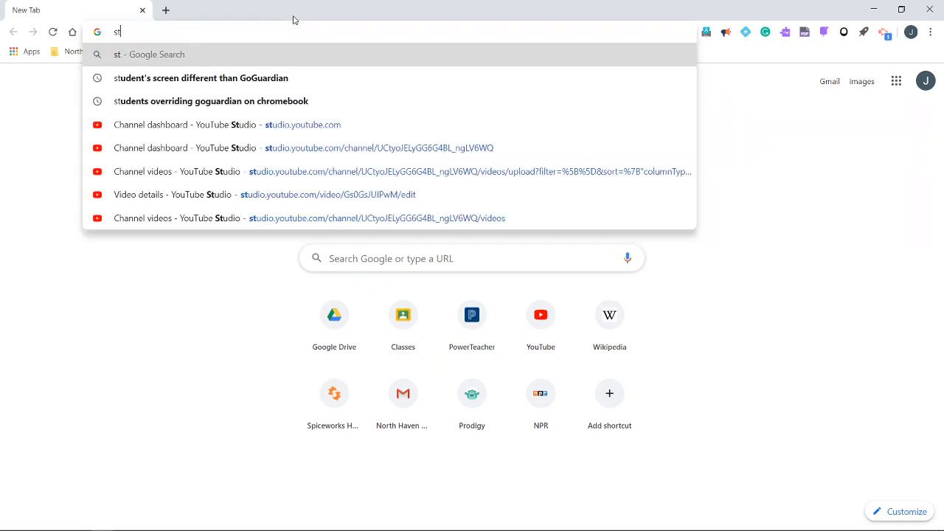
{"action": "key", "text": "BackSpace"}
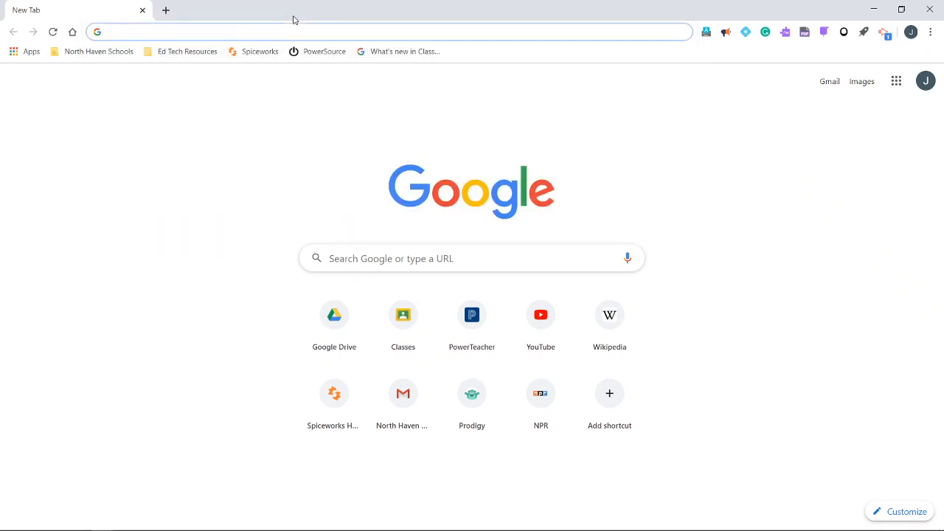
{"action": "type", "text": "sites"}
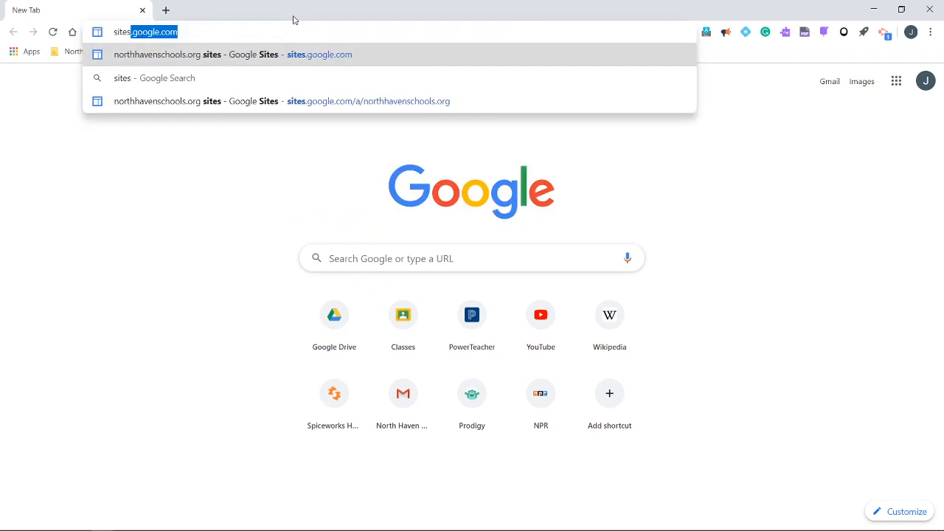
{"action": "key", "text": "Return"}
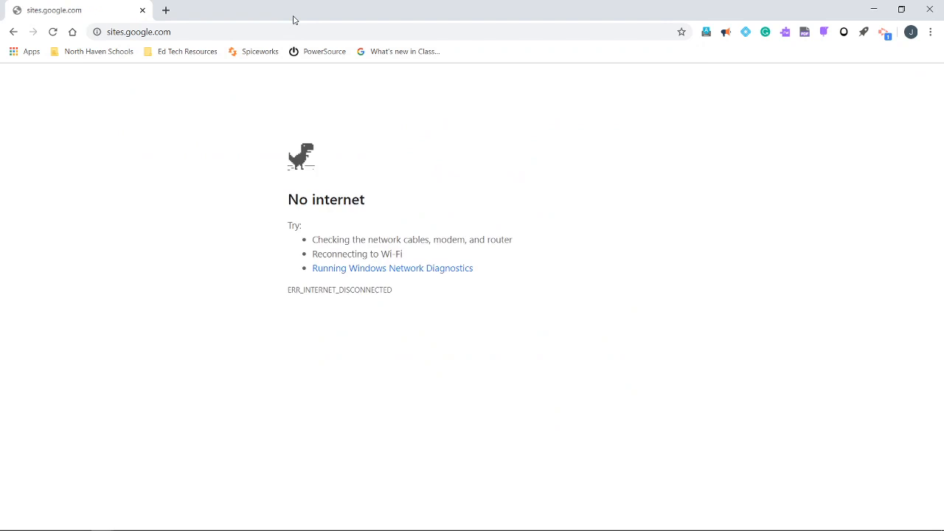
Turn off the computer's airplane mode and return to the browser page
{"action": "mouse_move", "coordinate": [832, 528]}
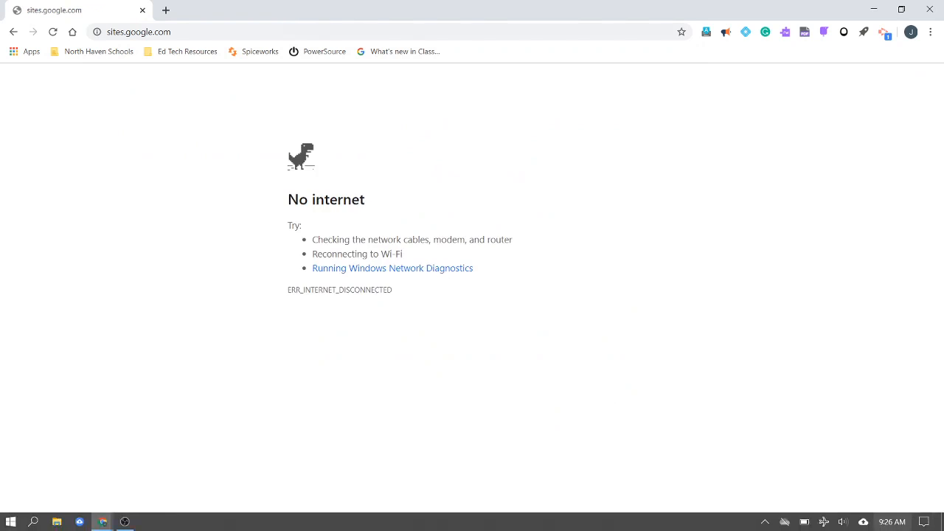
{"action": "left_click", "coordinate": [826, 525]}
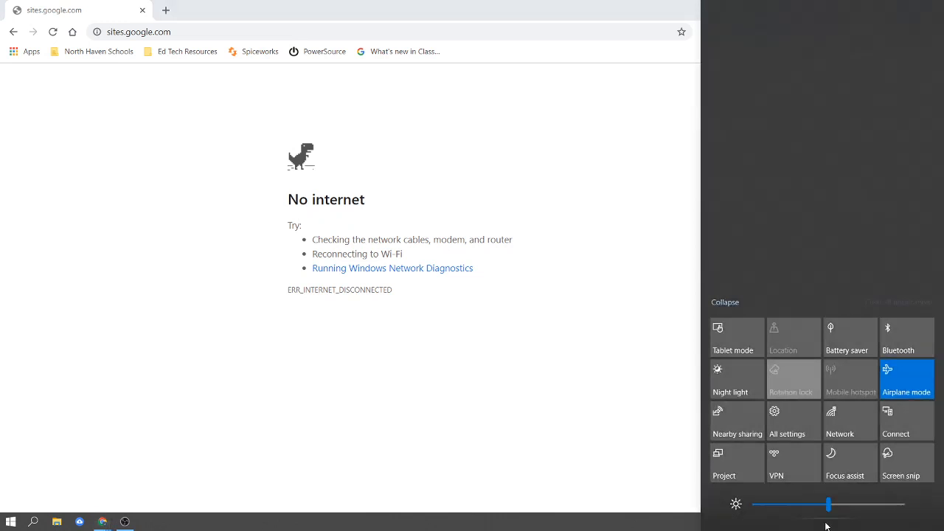
{"action": "left_click", "coordinate": [896, 388]}
{"action": "left_click", "coordinate": [554, 308]}
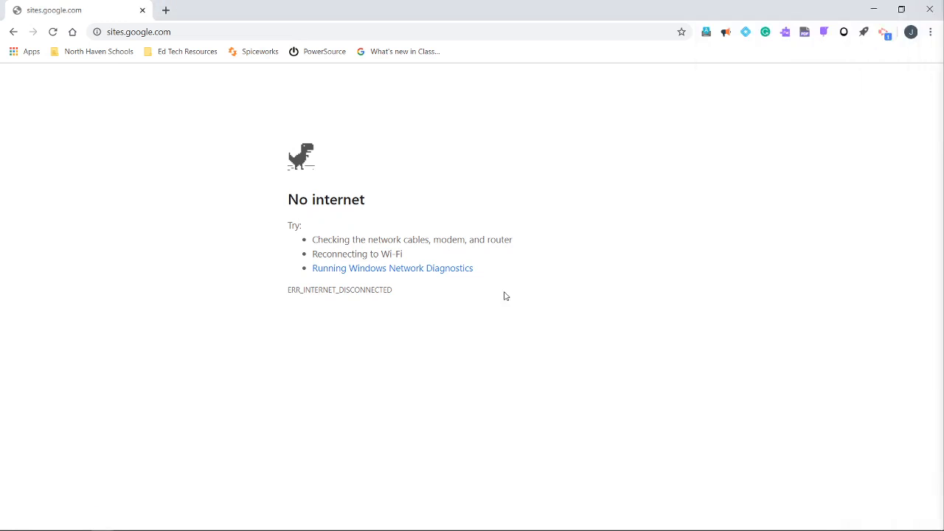
Reload the sites.google.com page and replace its tab with a new blank one
{"action": "left_click", "coordinate": [181, 31]}
{"action": "key", "text": "BackSpace"}
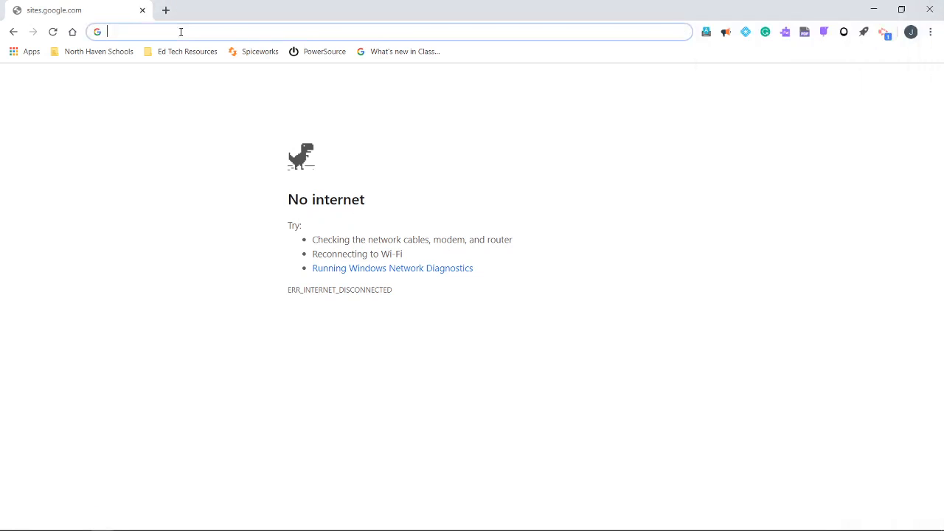
{"action": "left_click", "coordinate": [52, 31]}
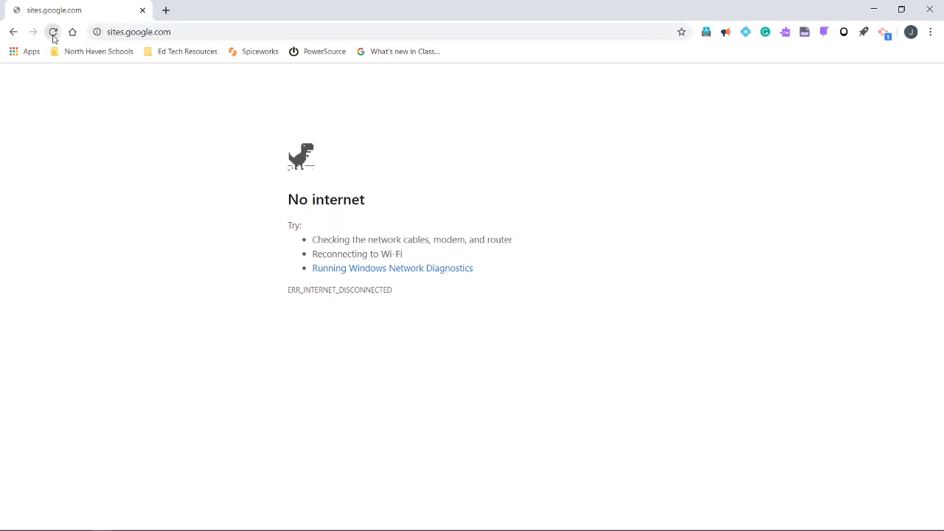
{"action": "left_click", "coordinate": [166, 10]}
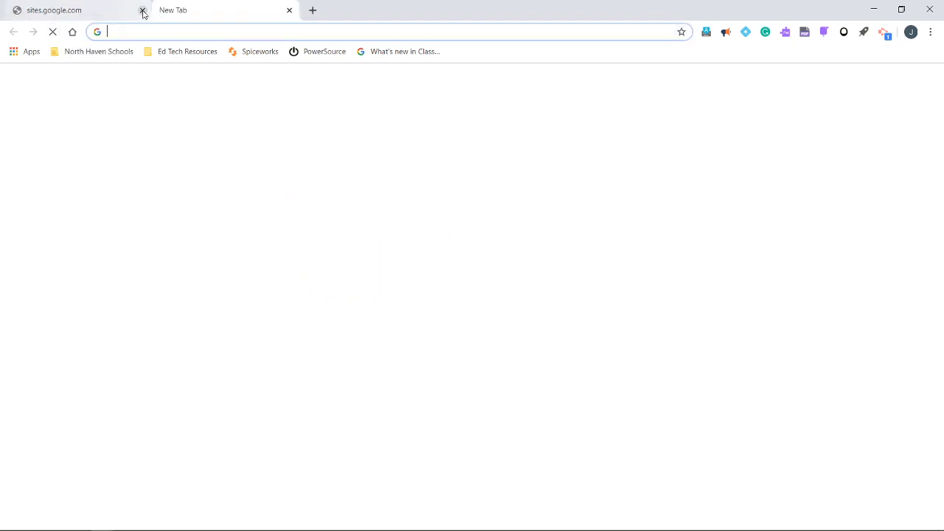
{"action": "left_click", "coordinate": [143, 10]}
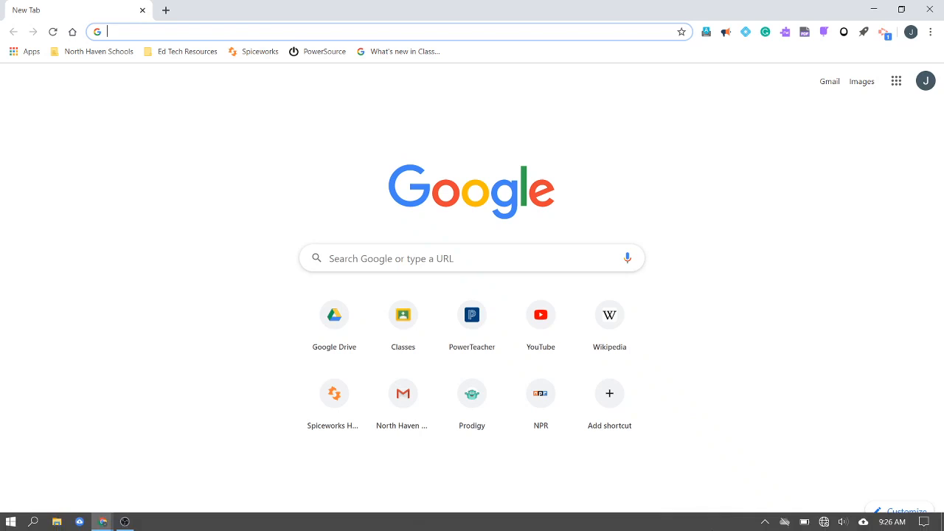
Connect the computer to the Frontier8656 Wi-Fi network
{"action": "left_click", "coordinate": [826, 522]}
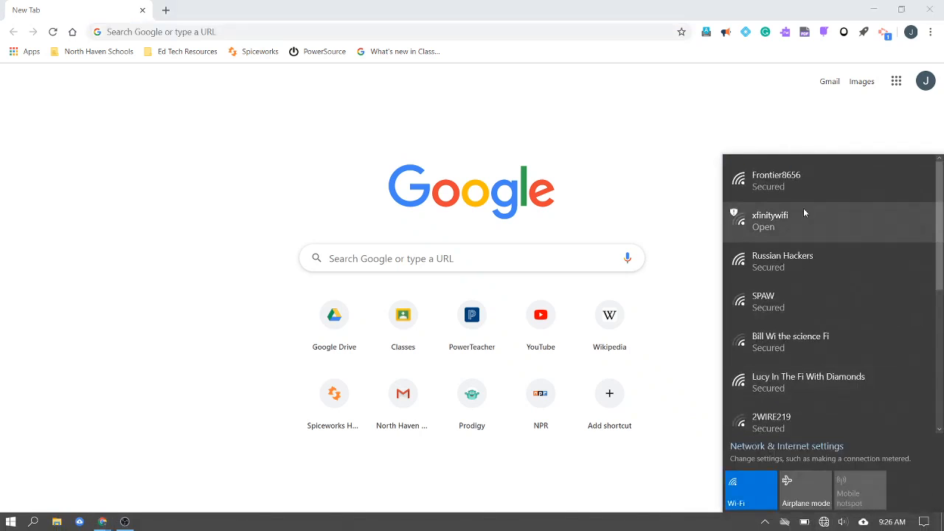
{"action": "left_click", "coordinate": [809, 177]}
{"action": "left_click", "coordinate": [883, 233]}
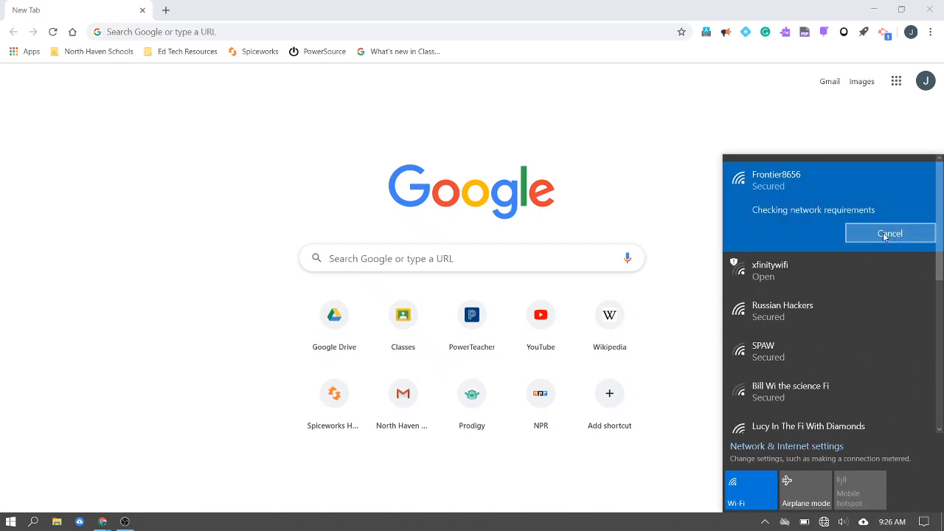
{"action": "left_click", "coordinate": [661, 153]}
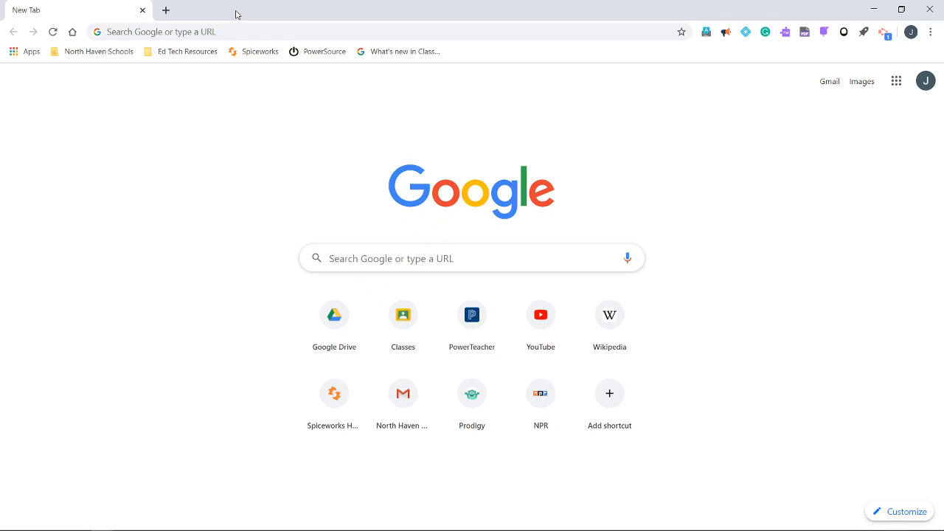
Open sites.google.com from the blank tab
{"action": "left_click", "coordinate": [221, 29]}
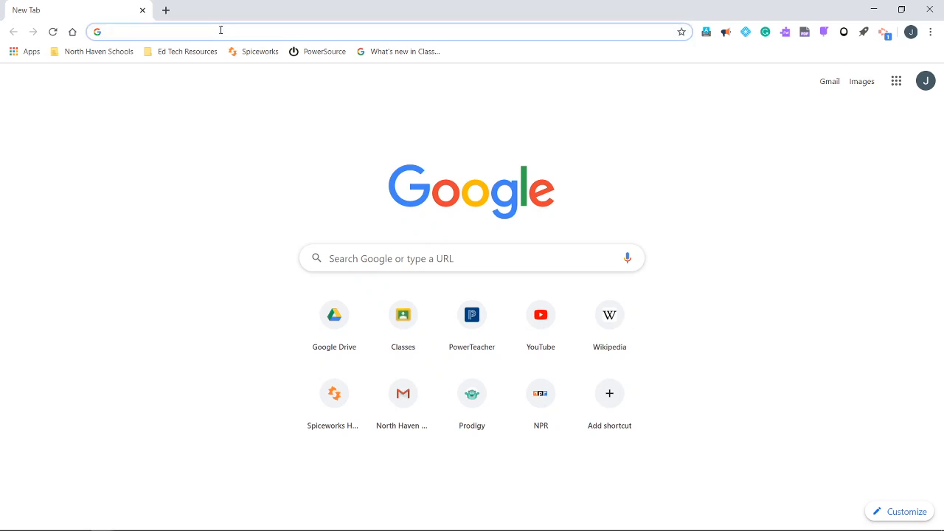
{"action": "type", "text": "sites.google.com"}
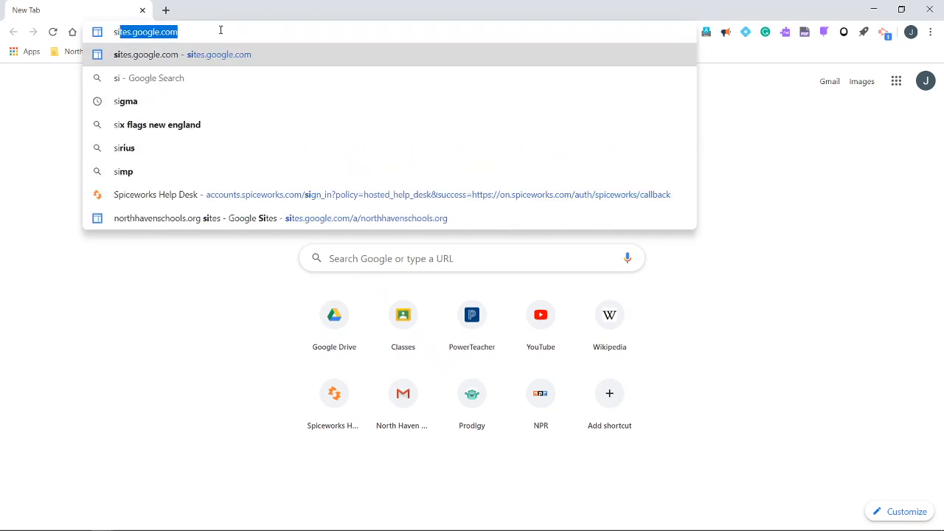
{"action": "key", "text": "Return"}
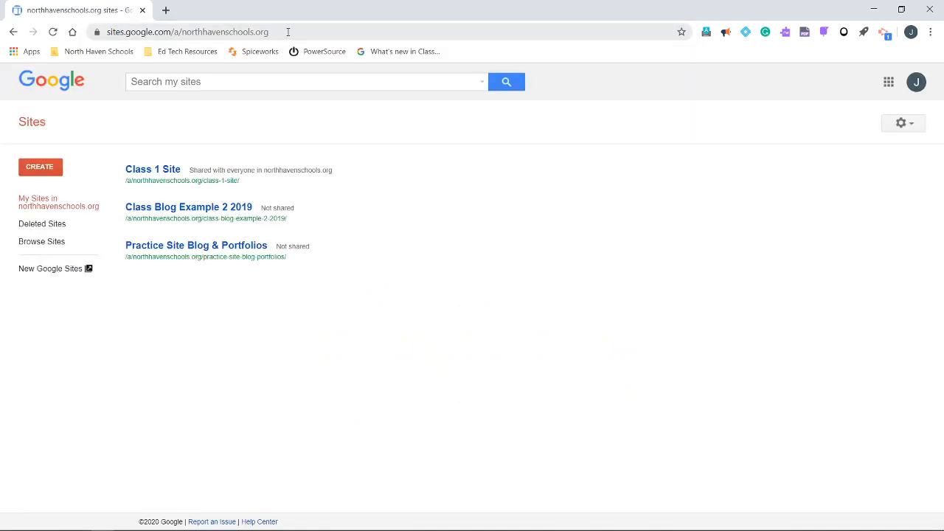
Look through the Google apps launcher for the Sites entry and close the launcher
{"action": "left_click", "coordinate": [891, 82]}
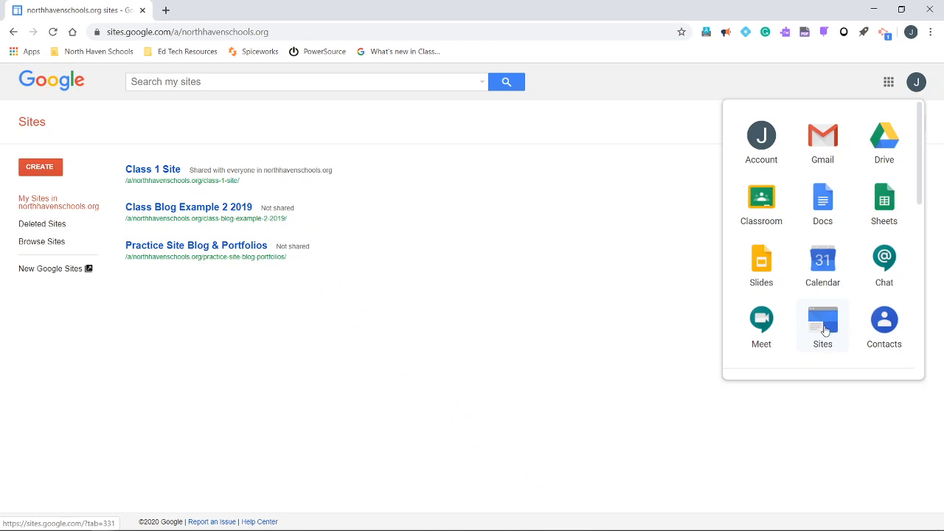
{"action": "scroll", "coordinate": [825, 330], "scroll_direction": "down", "scroll_amount": 3}
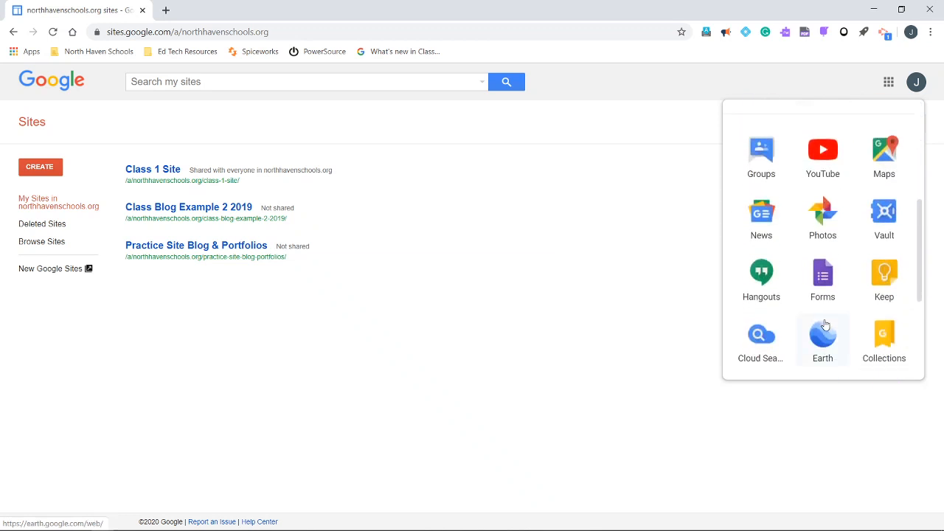
{"action": "scroll", "coordinate": [825, 330], "scroll_direction": "up", "scroll_amount": 3}
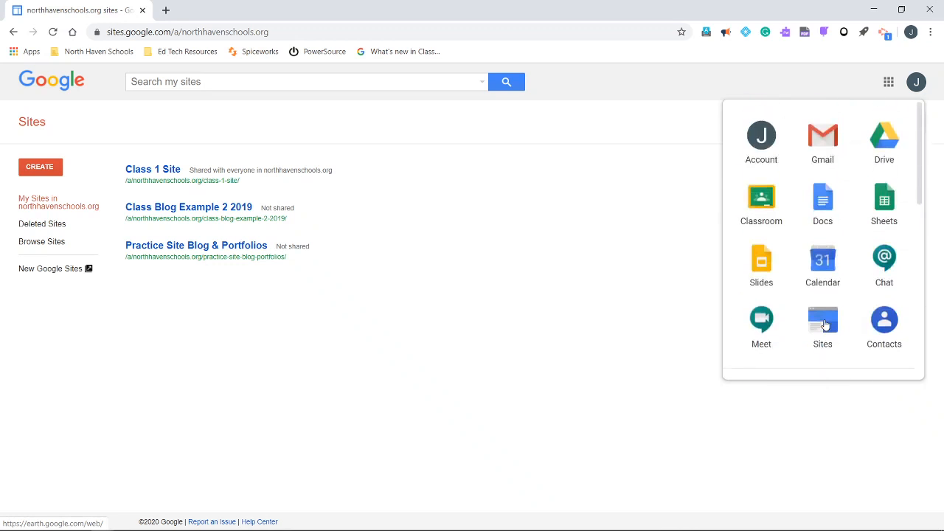
{"action": "left_click", "coordinate": [527, 278]}
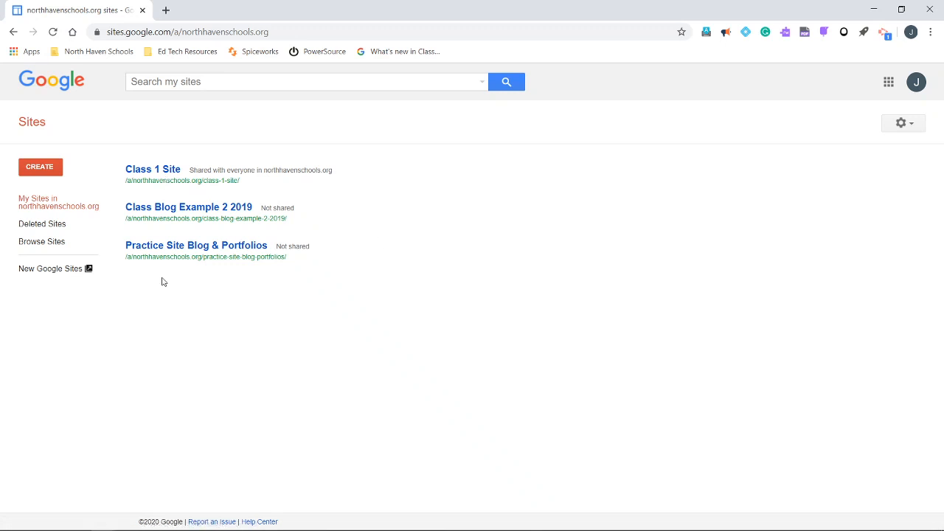
Switch to New Google Sites and look over its main menu and the list view of recent sites
{"action": "left_click", "coordinate": [49, 276]}
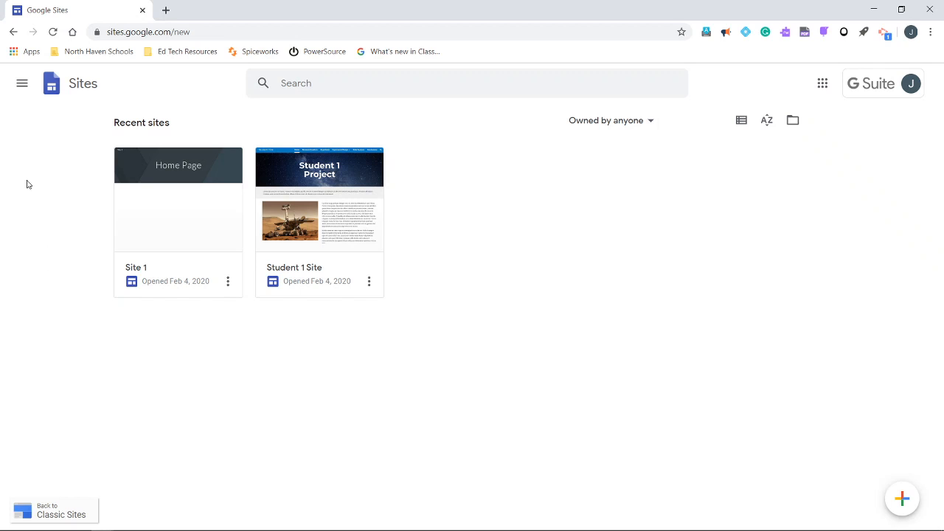
{"action": "left_click", "coordinate": [21, 85]}
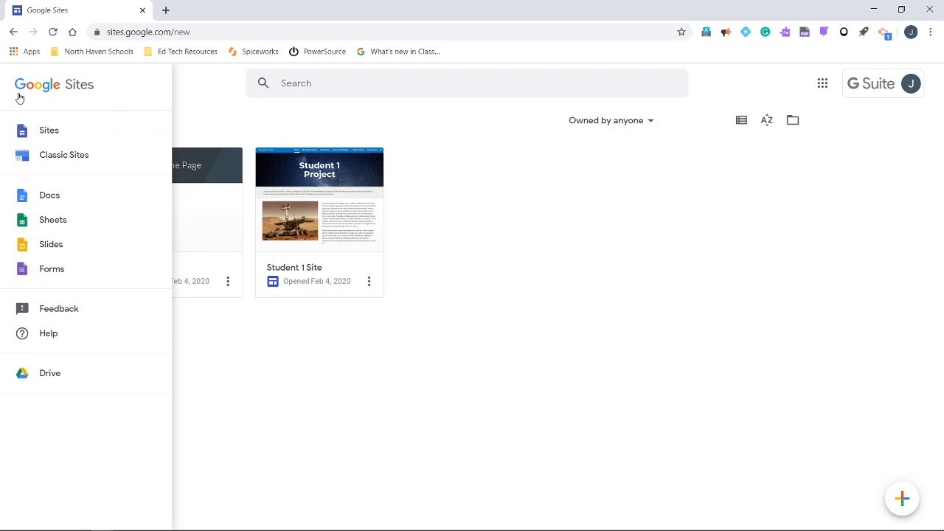
{"action": "left_click", "coordinate": [271, 458]}
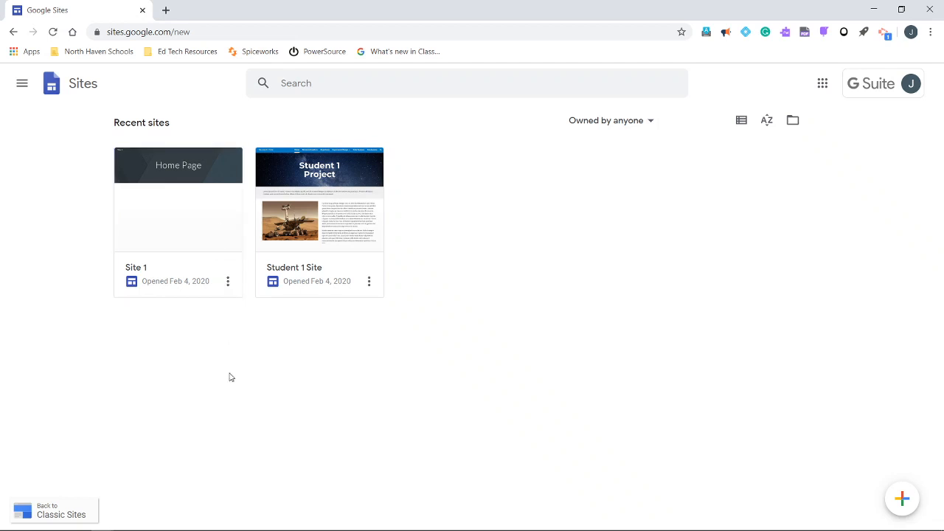
{"action": "left_click", "coordinate": [742, 120]}
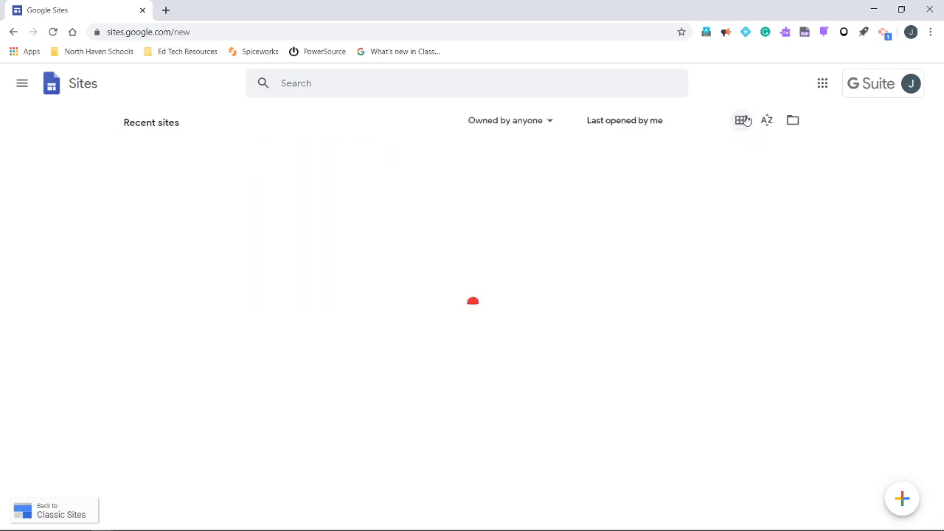
{"action": "left_click", "coordinate": [742, 120]}
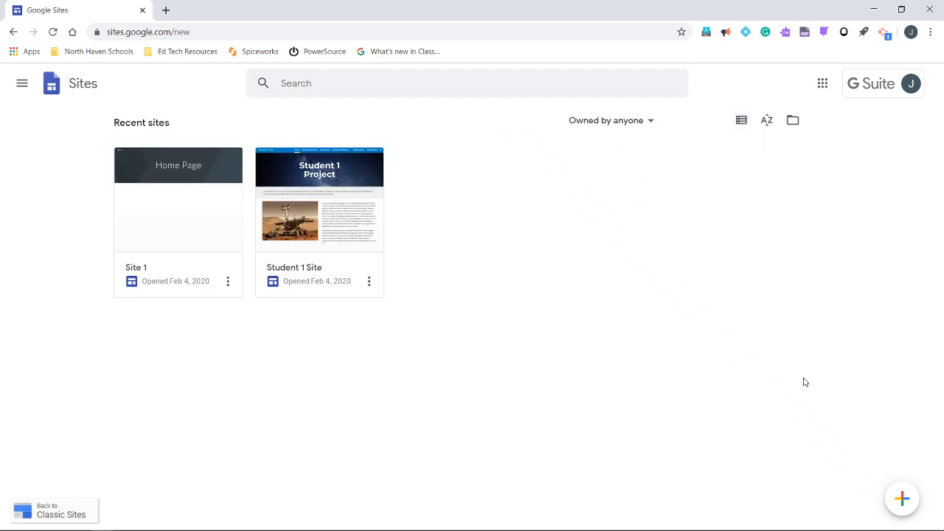
Create a new site and name its document Test Site 1
{"action": "left_click", "coordinate": [903, 502]}
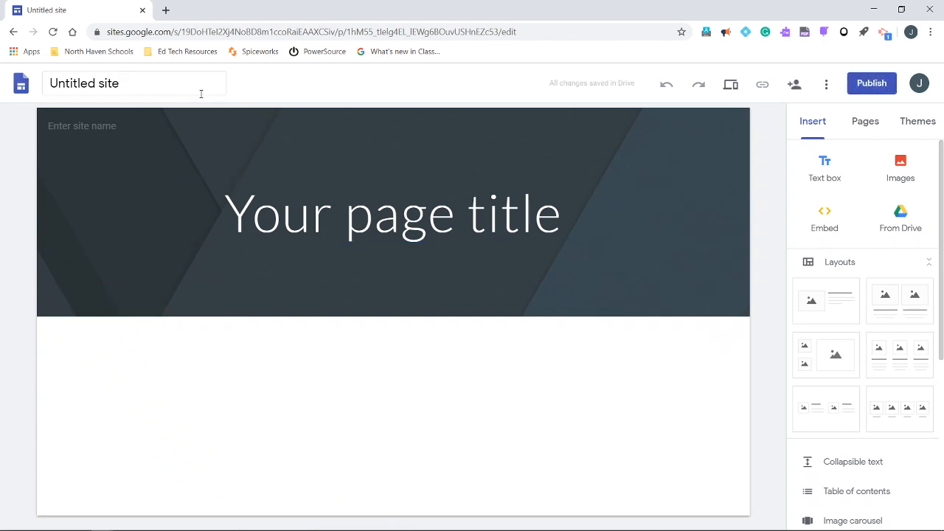
{"action": "left_click", "coordinate": [60, 82]}
{"action": "type", "text": "Test"}
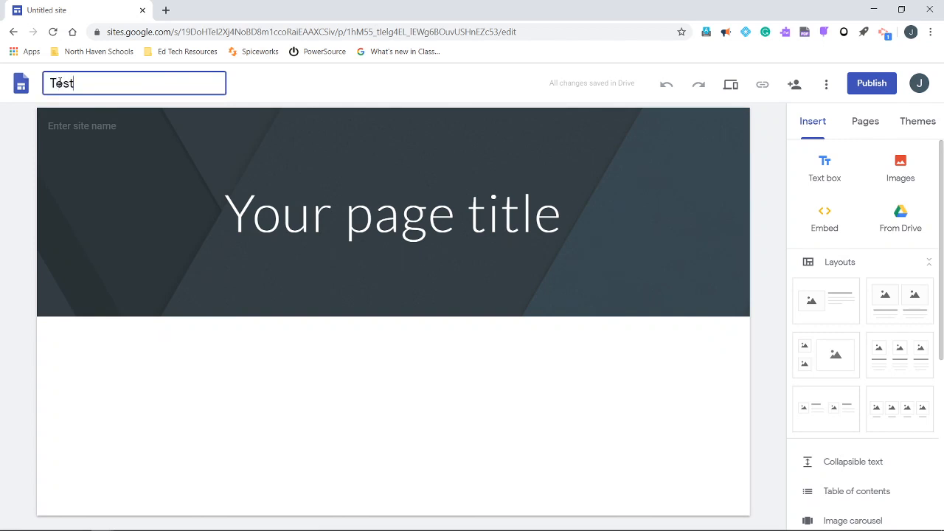
{"action": "type", "text": " Site 1"}
{"action": "key", "text": "Return"}
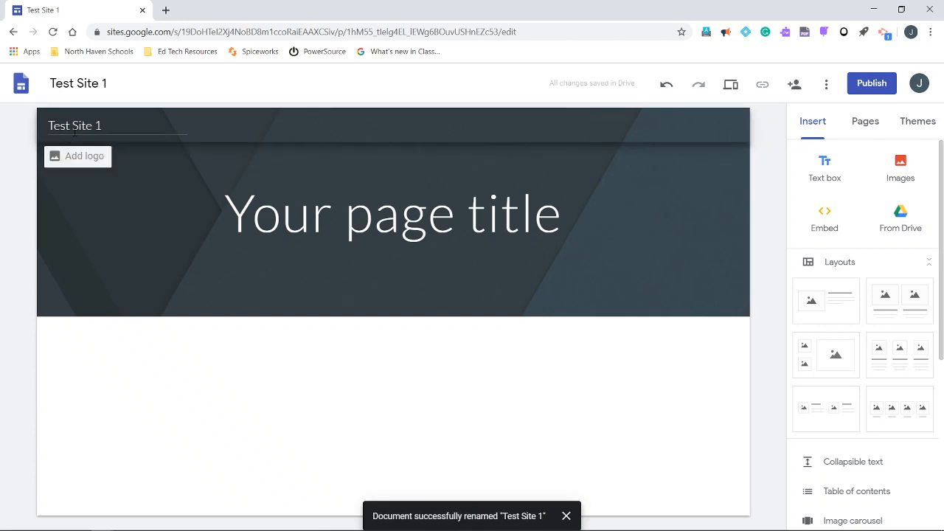
Set the page title in the site's header to Home Page
{"action": "left_click", "coordinate": [305, 211]}
{"action": "type", "text": "H"}
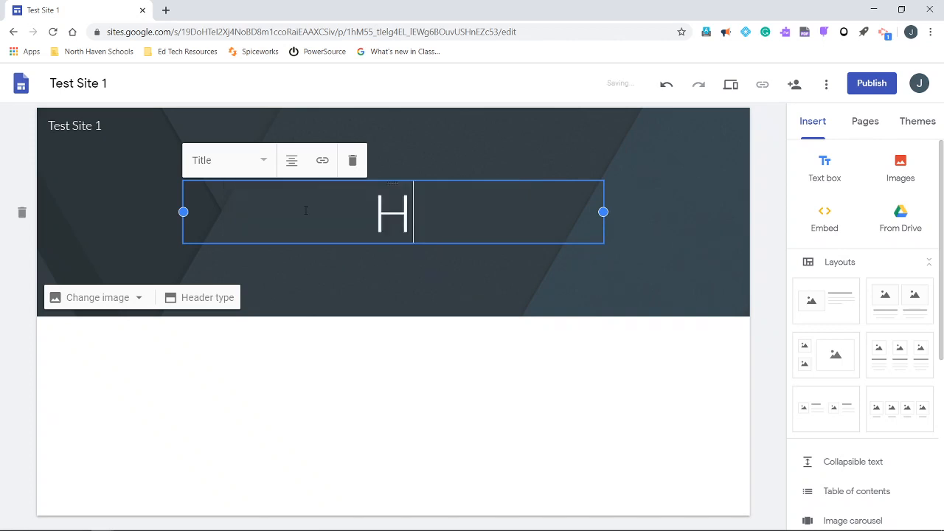
{"action": "type", "text": "ome Page"}
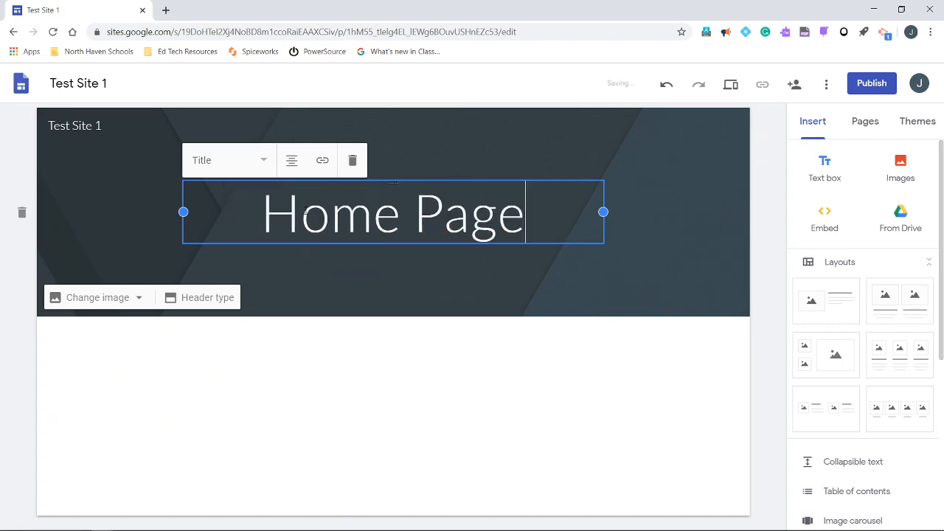
{"action": "left_click", "coordinate": [766, 190]}
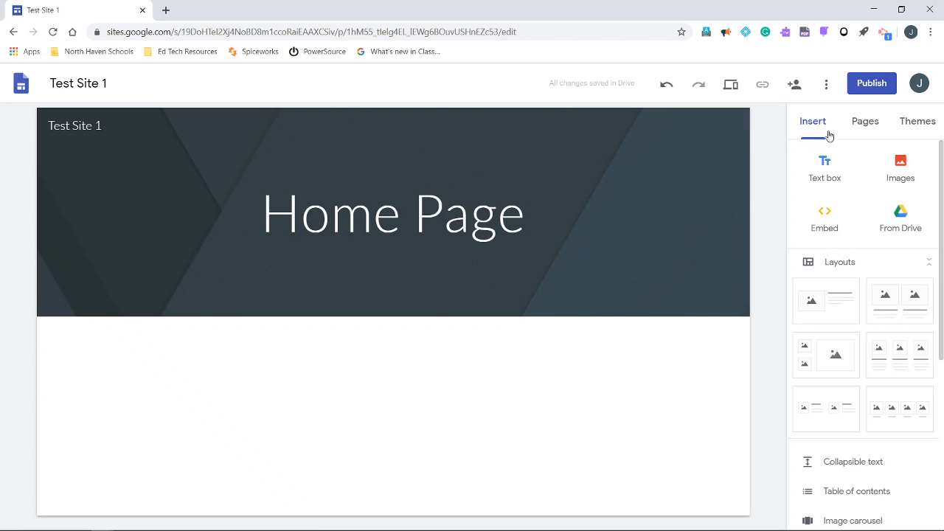
Try the Aristotle theme on the site and switch it to the Diplomat theme
{"action": "left_click", "coordinate": [927, 127]}
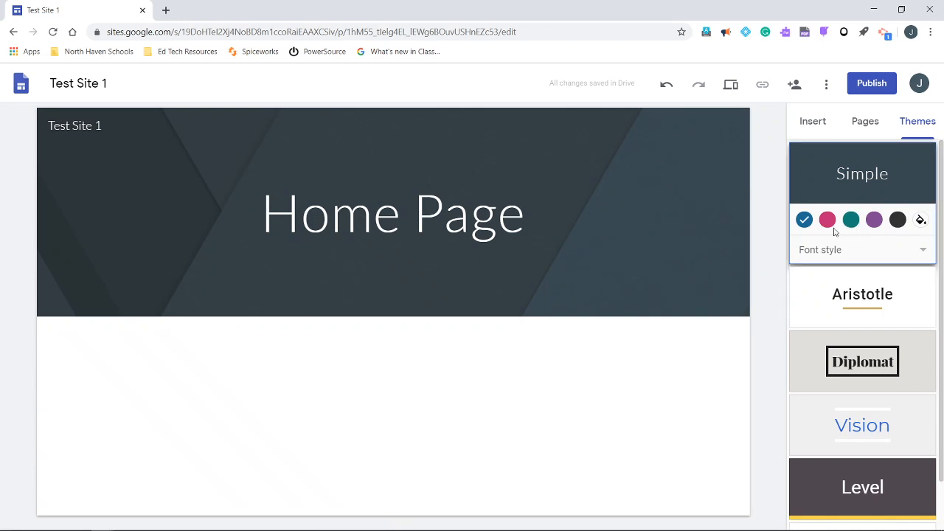
{"action": "left_click", "coordinate": [849, 302]}
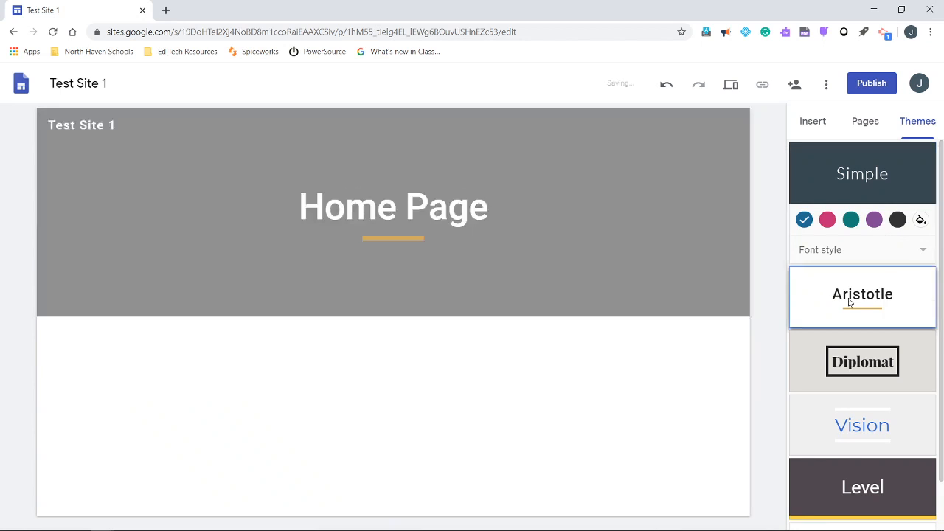
{"action": "left_click", "coordinate": [849, 365]}
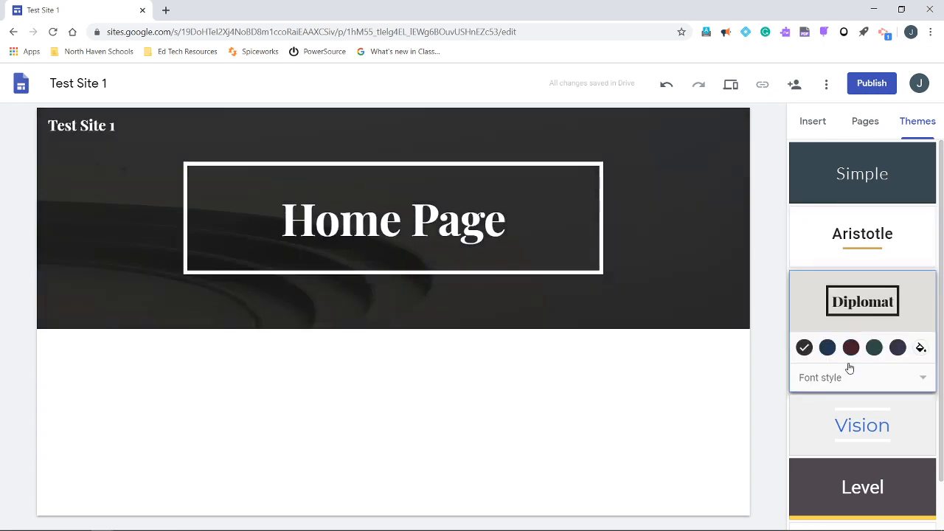
Apply the Vision theme to the site and set the home page's header type to Large banner
{"action": "left_click", "coordinate": [830, 415]}
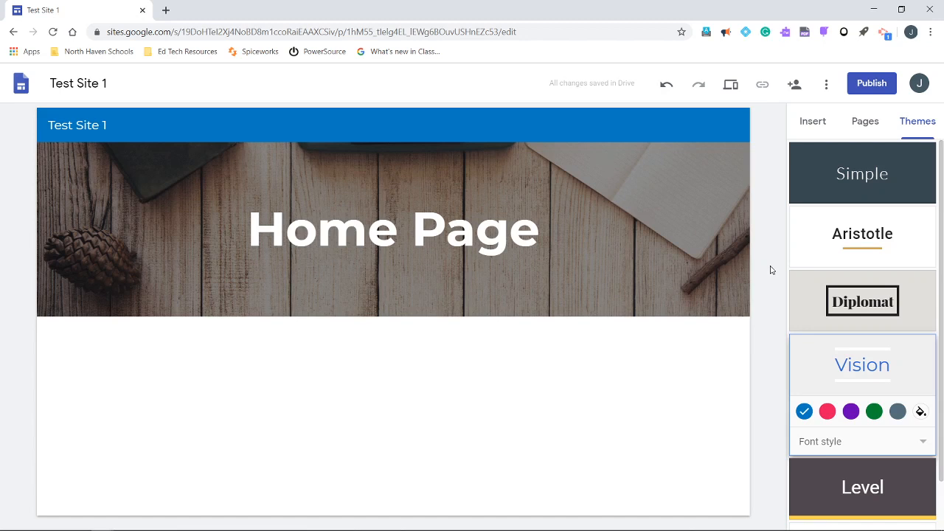
{"action": "mouse_move", "coordinate": [72, 204]}
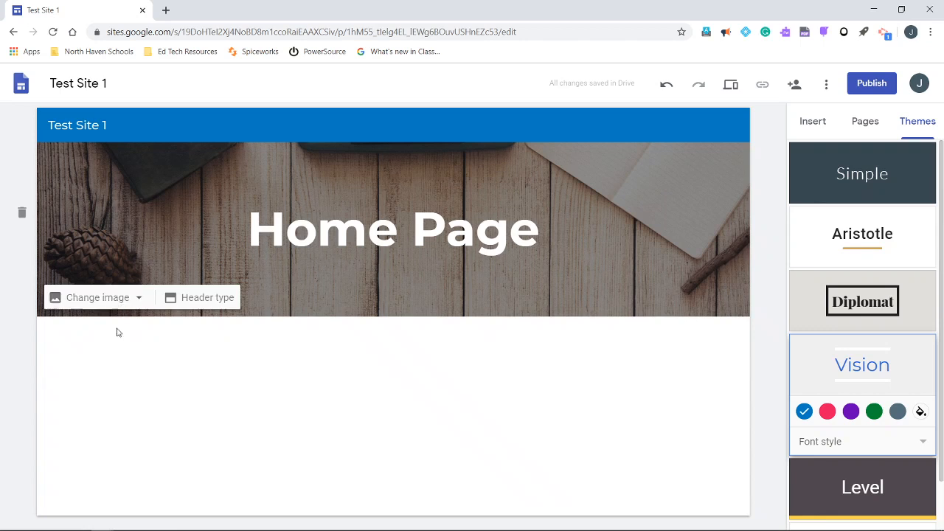
{"action": "mouse_move", "coordinate": [122, 295]}
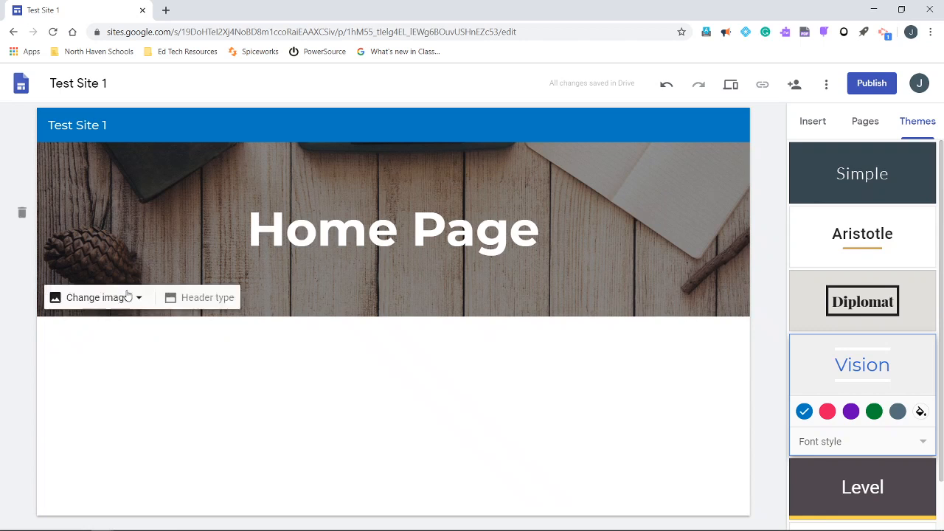
{"action": "left_click", "coordinate": [171, 301]}
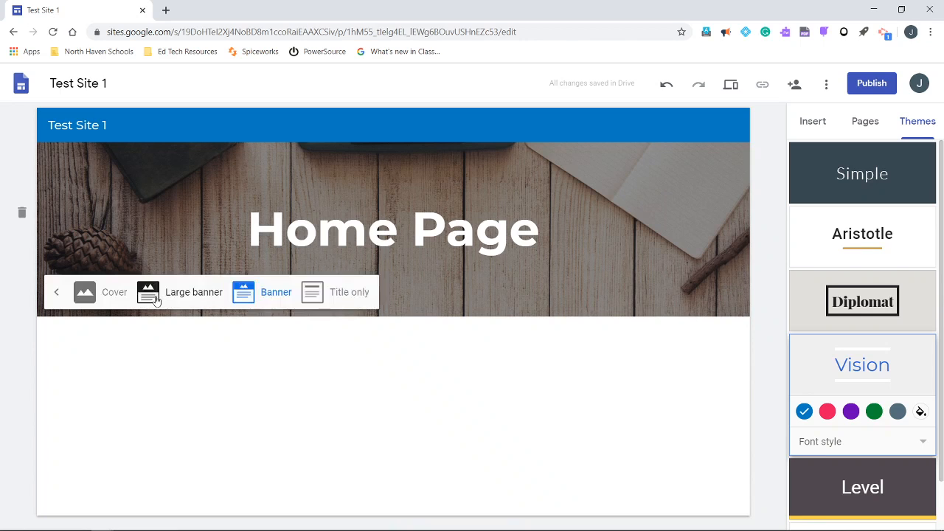
{"action": "left_click", "coordinate": [156, 300]}
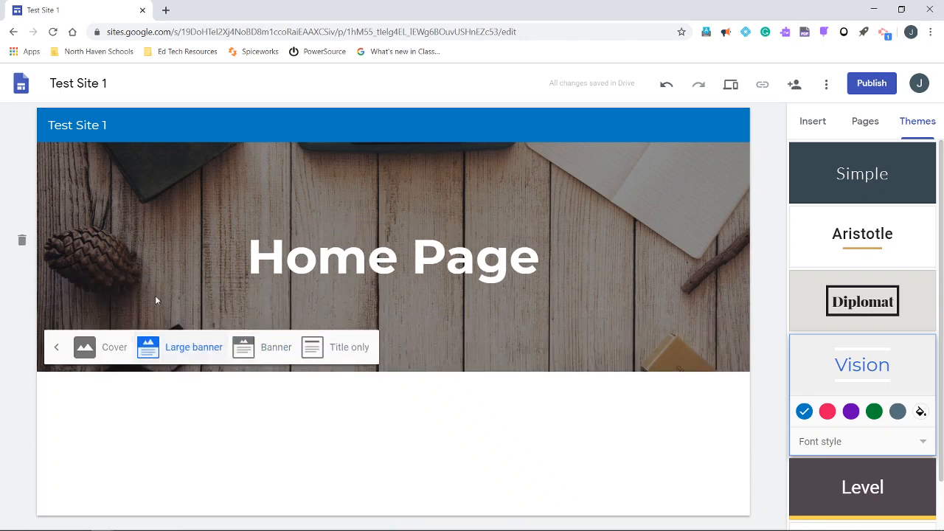
Try the Banner, Title only and Cover header types on the home page and return the header to Large banner
{"action": "left_click", "coordinate": [278, 357]}
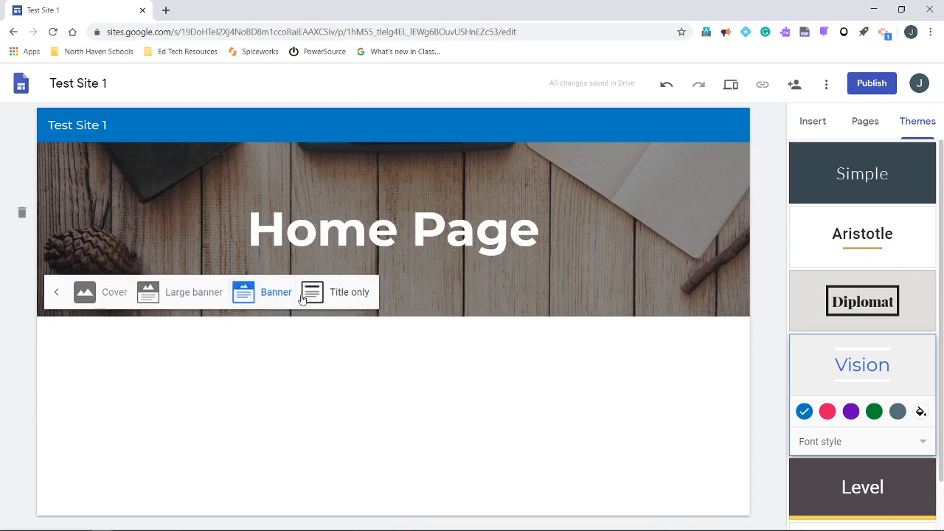
{"action": "left_click", "coordinate": [325, 295]}
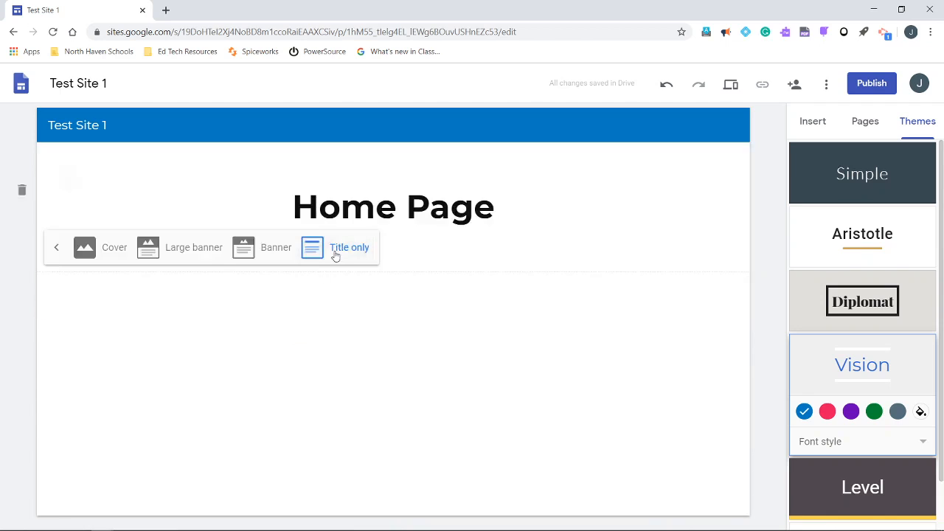
{"action": "left_click", "coordinate": [89, 255]}
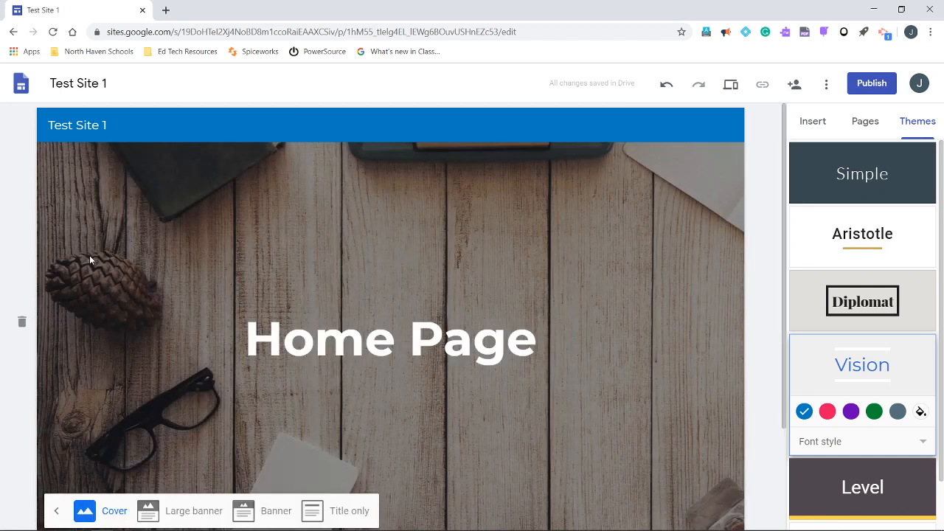
{"action": "scroll", "coordinate": [136, 344], "scroll_direction": "down", "scroll_amount": 2}
{"action": "scroll", "coordinate": [136, 344], "scroll_direction": "up", "scroll_amount": 2}
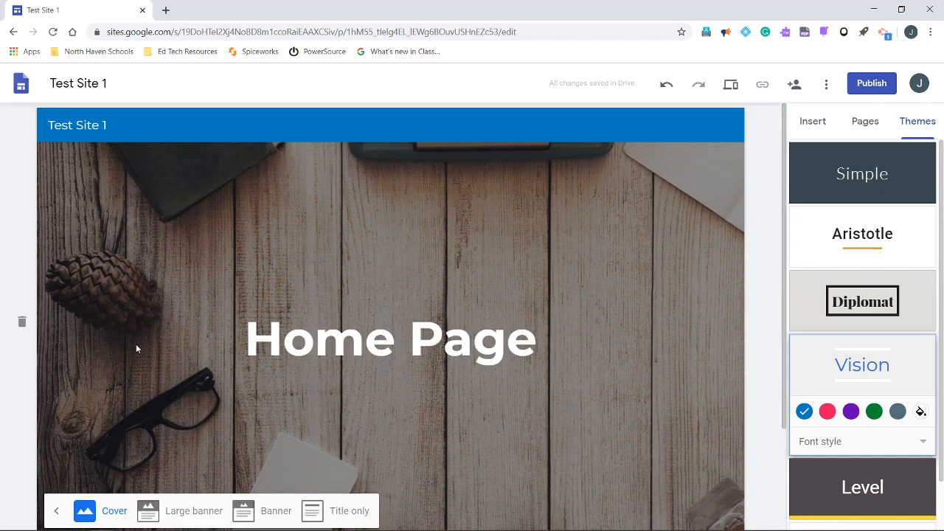
{"action": "scroll", "coordinate": [136, 344], "scroll_direction": "down", "scroll_amount": 1}
{"action": "scroll", "coordinate": [136, 344], "scroll_direction": "up", "scroll_amount": 1}
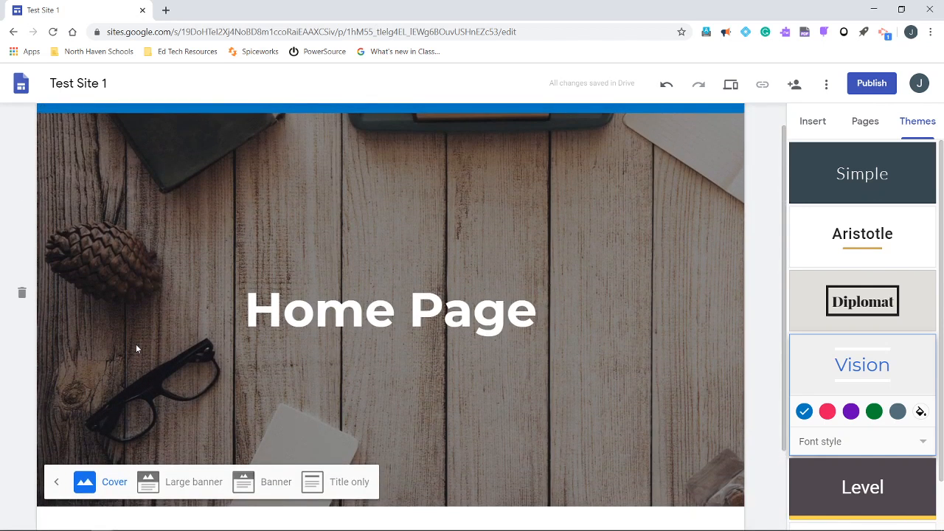
{"action": "left_click", "coordinate": [190, 487]}
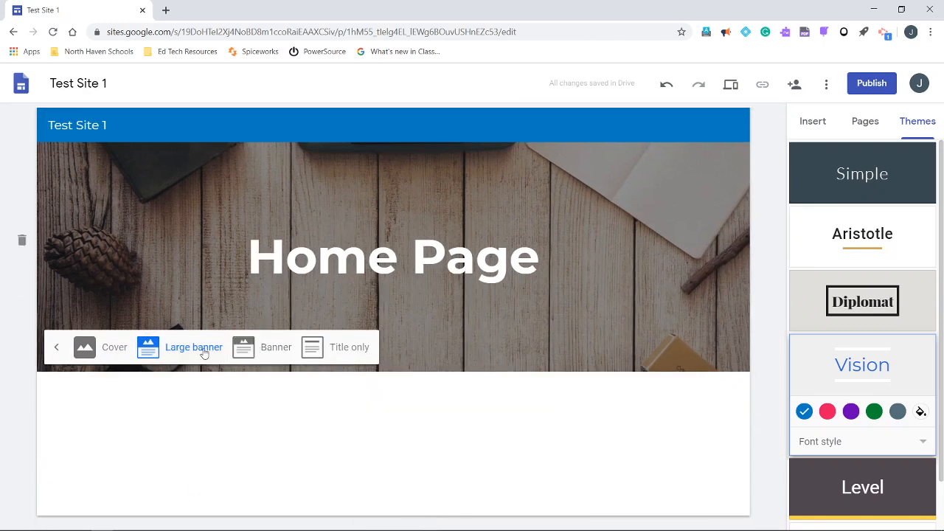
{"action": "left_click", "coordinate": [53, 348]}
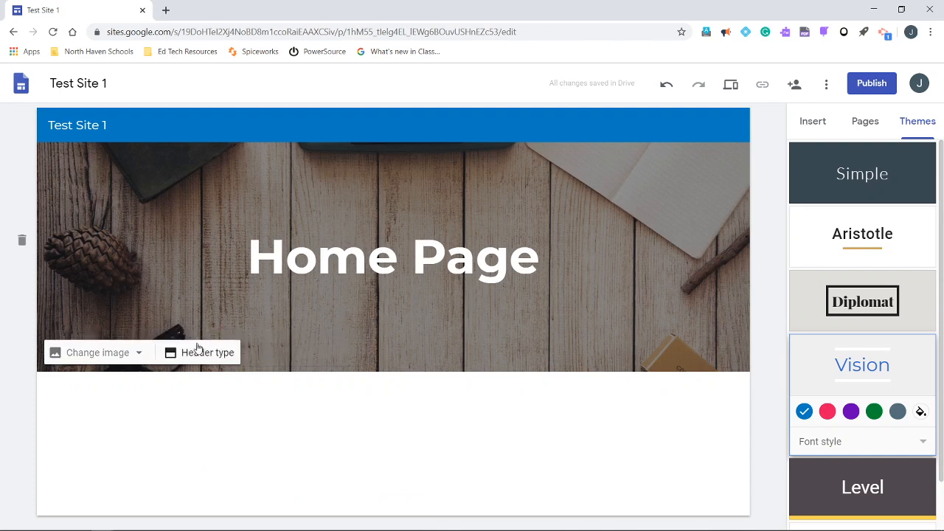
Look through the gallery of available header images and close it without choosing one
{"action": "left_click", "coordinate": [143, 358]}
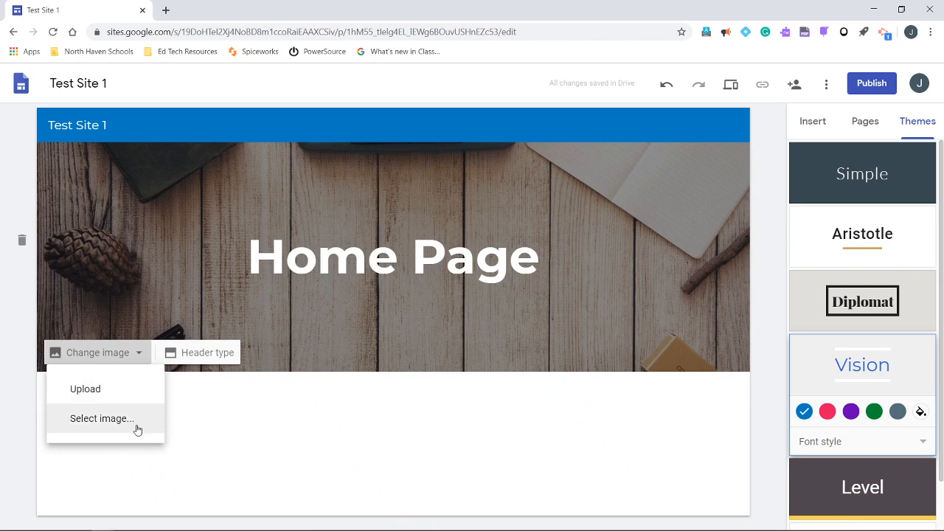
{"action": "left_click", "coordinate": [136, 428]}
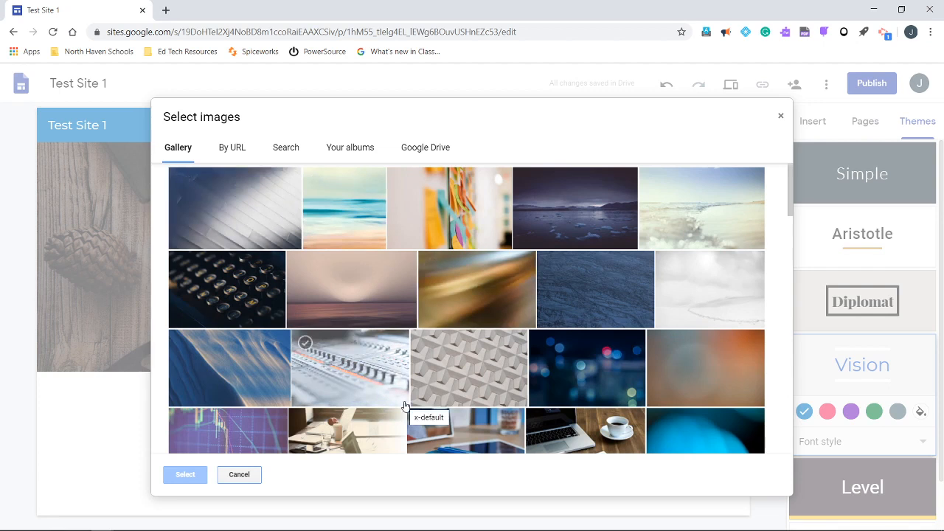
{"action": "scroll", "coordinate": [405, 405], "scroll_direction": "down", "scroll_amount": 5}
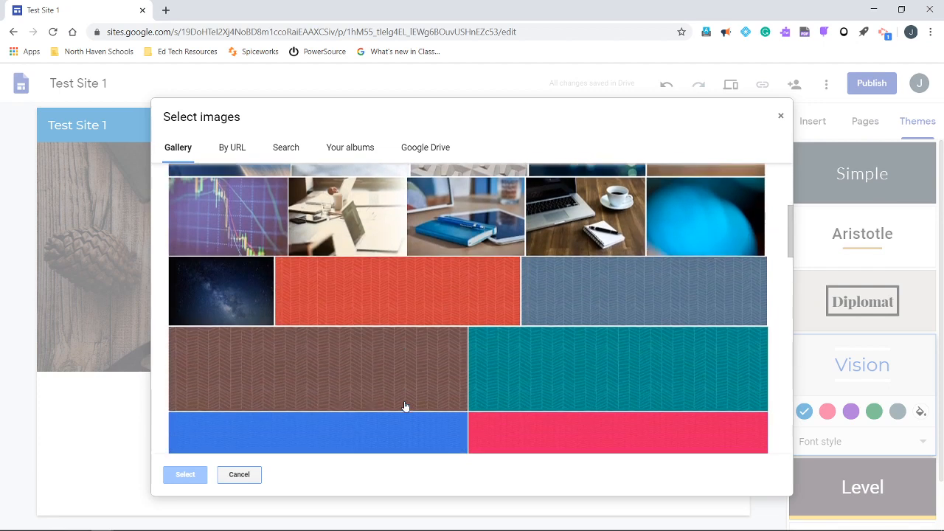
{"action": "scroll", "coordinate": [405, 407], "scroll_direction": "down", "scroll_amount": 4}
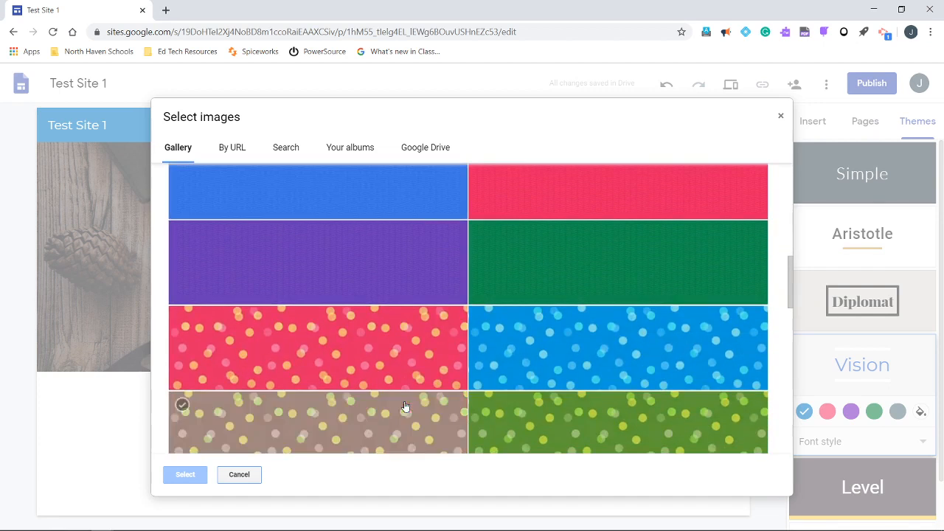
{"action": "scroll", "coordinate": [405, 407], "scroll_direction": "down", "scroll_amount": 2}
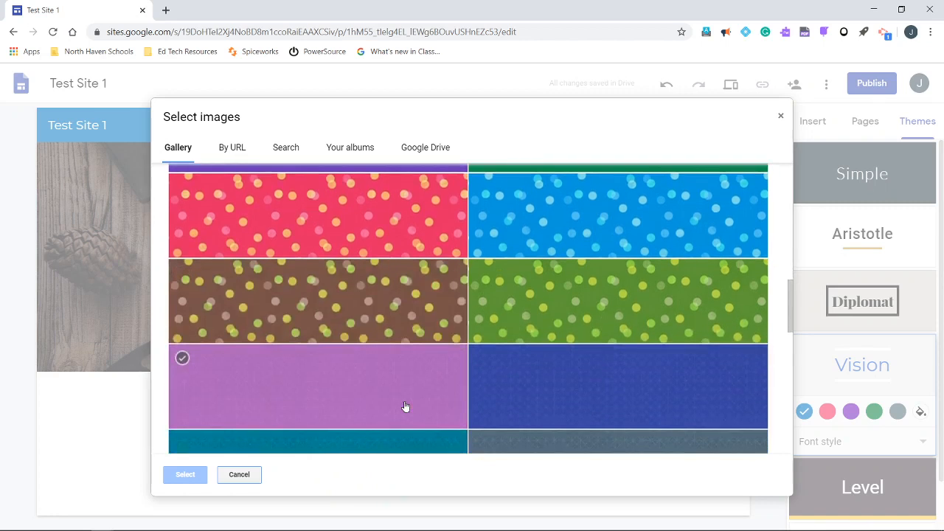
{"action": "scroll", "coordinate": [405, 408], "scroll_direction": "down", "scroll_amount": 1}
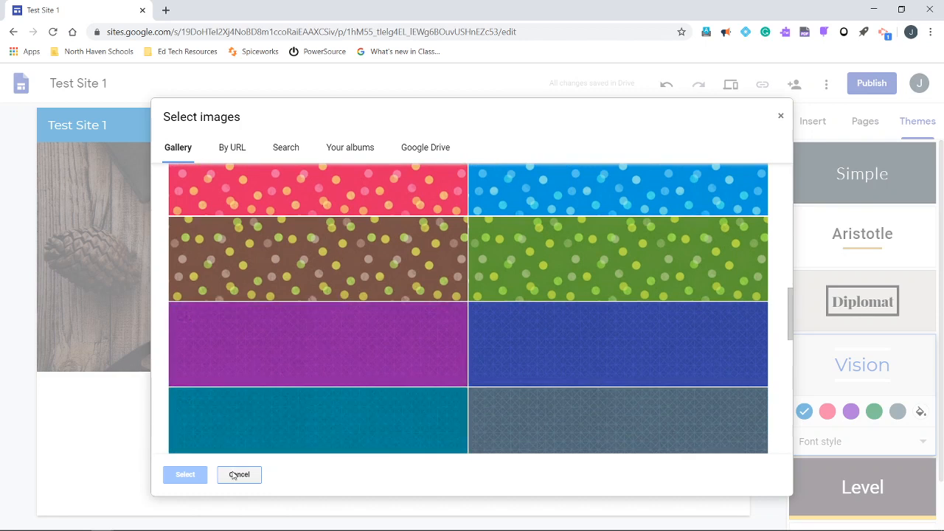
{"action": "key", "text": "alt+Tab"}
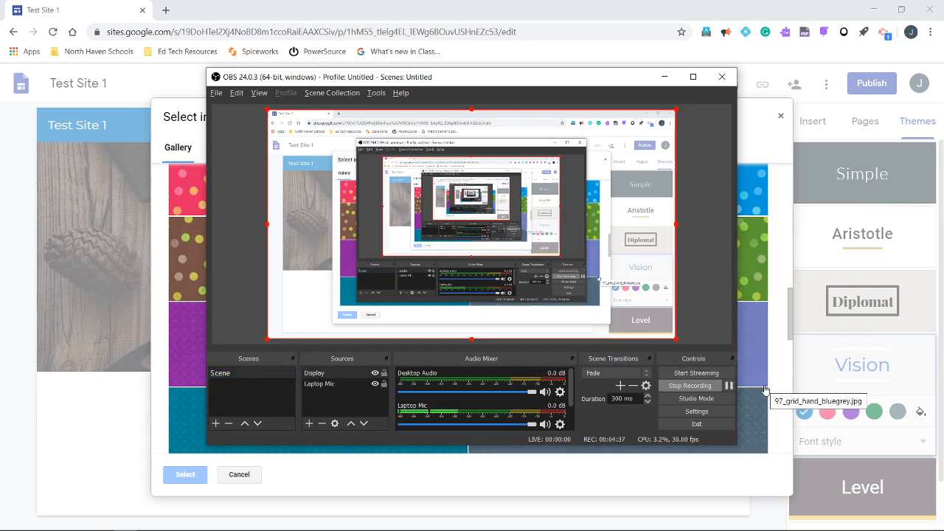
{"action": "key", "text": "alt+Tab"}
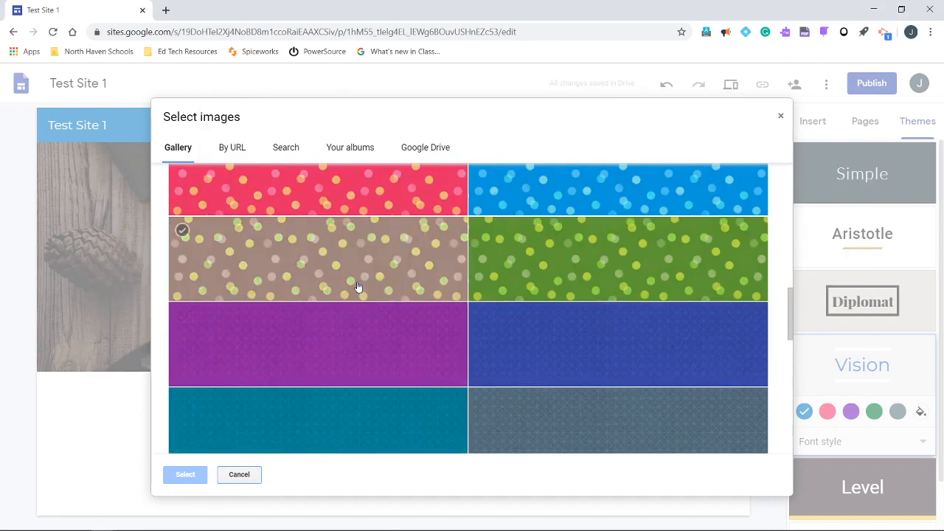
{"action": "scroll", "coordinate": [357, 287], "scroll_direction": "up", "scroll_amount": 10}
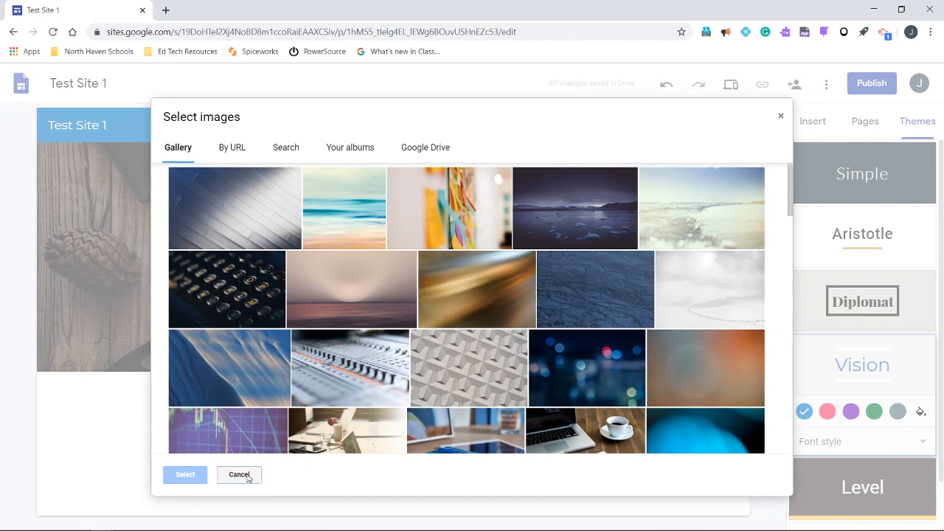
{"action": "left_click", "coordinate": [239, 475]}
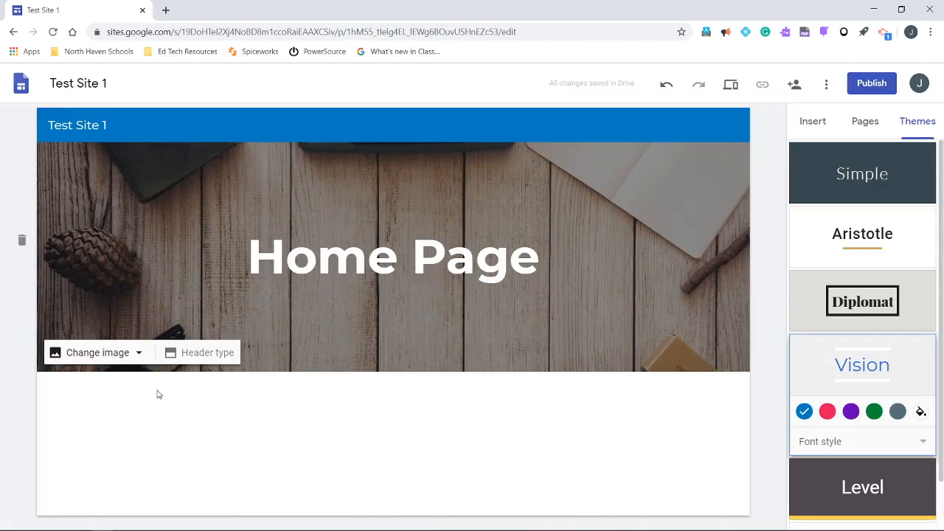
Replace the header image with the gallery picture of blurred city lights on a dark blue background
{"action": "left_click", "coordinate": [139, 355]}
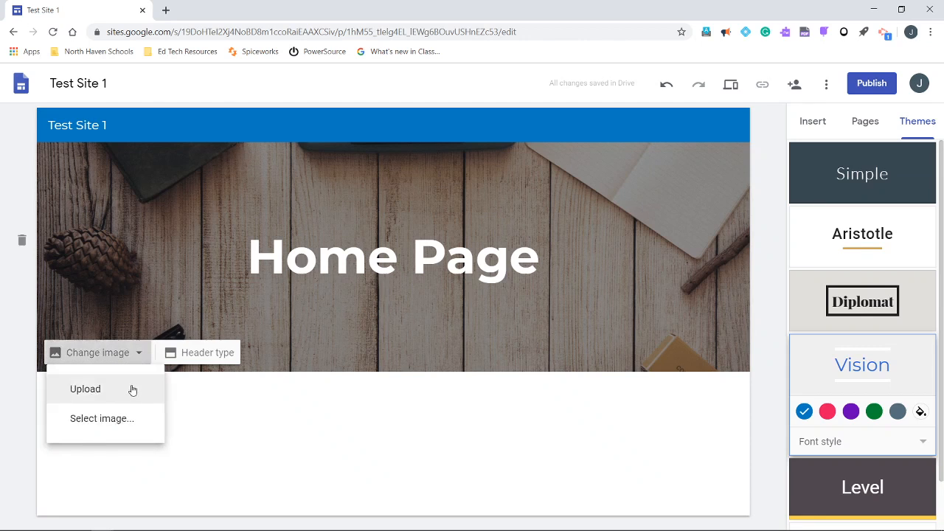
{"action": "left_click", "coordinate": [133, 419]}
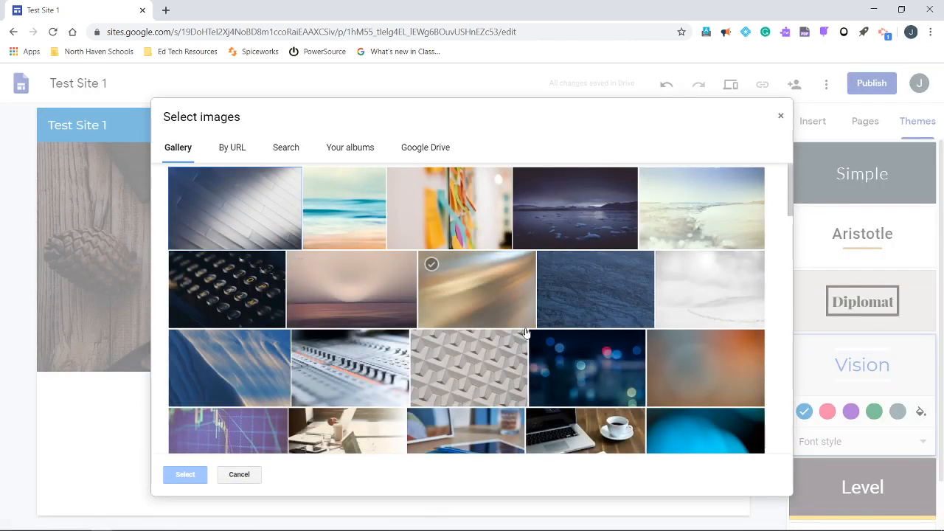
{"action": "scroll", "coordinate": [525, 333], "scroll_direction": "down", "scroll_amount": 2}
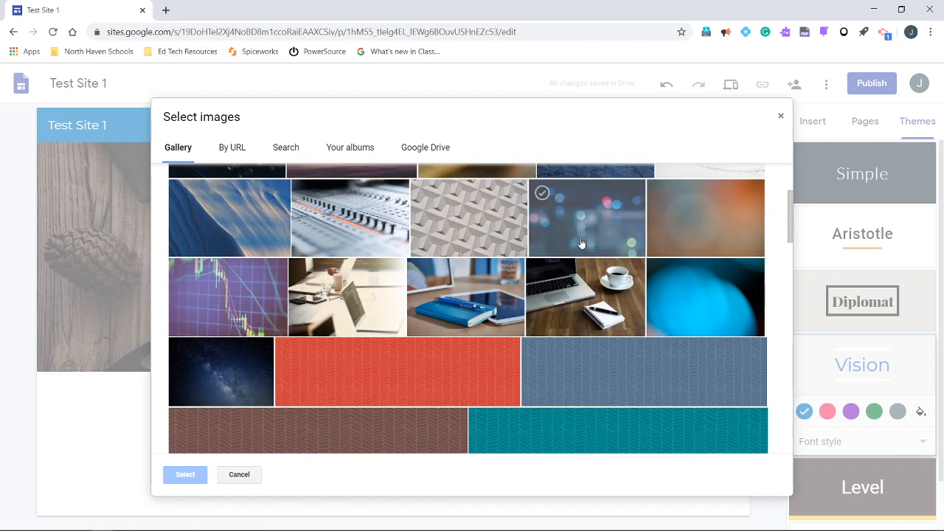
{"action": "left_click", "coordinate": [581, 244]}
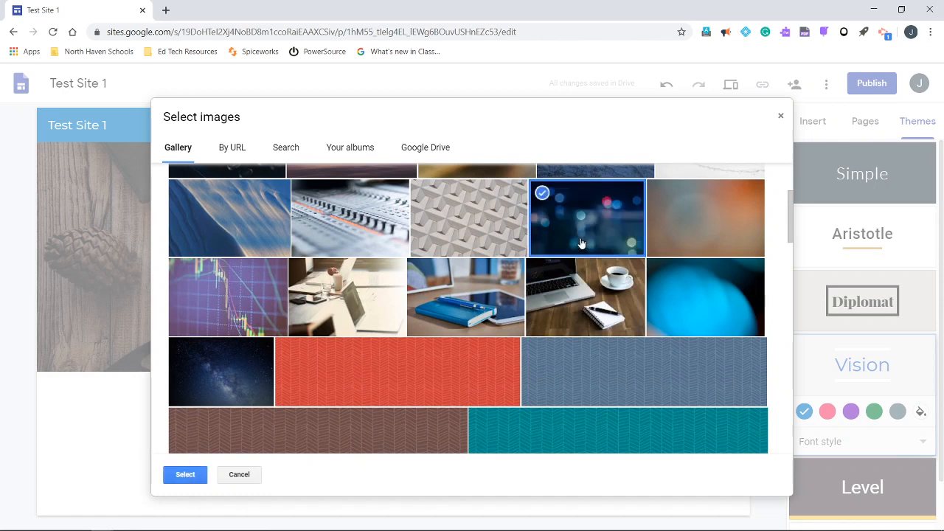
{"action": "left_click", "coordinate": [185, 474]}
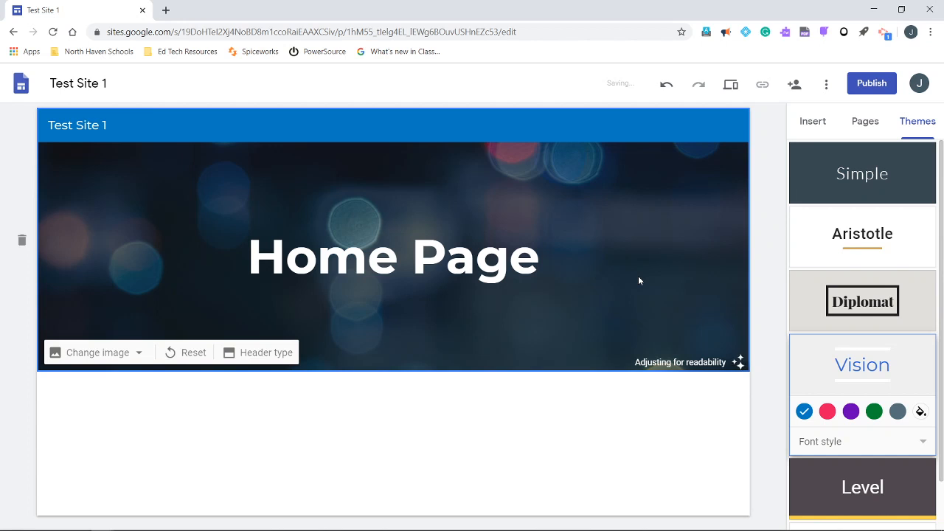
Insert the layout with three images side by side, each with a heading and text beneath, below the header
{"action": "left_click", "coordinate": [813, 122]}
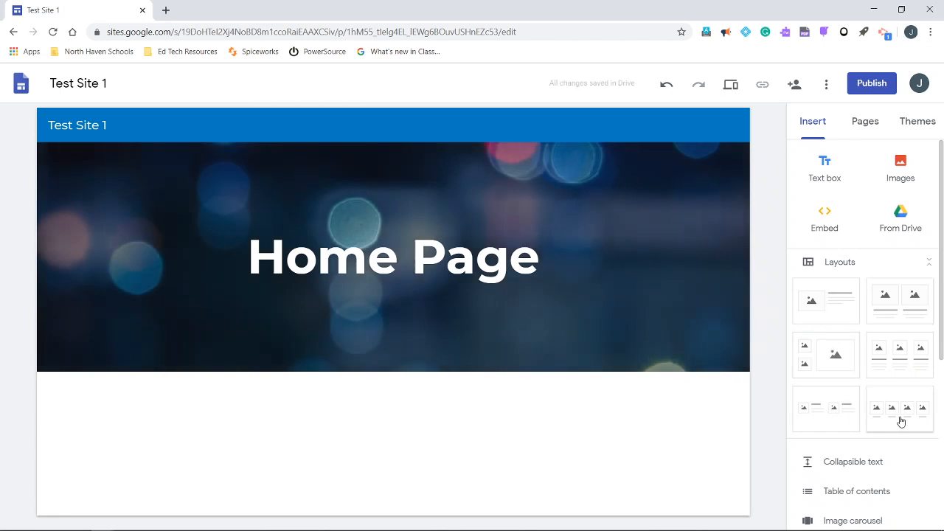
{"action": "left_click", "coordinate": [906, 367]}
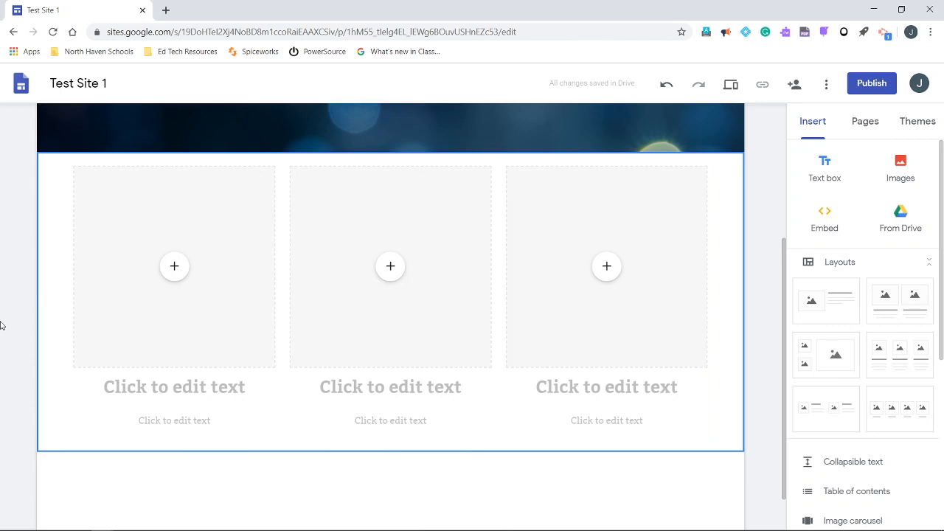
Try the Emphasis 1 background on the three-column section
{"action": "mouse_move", "coordinate": [22, 284]}
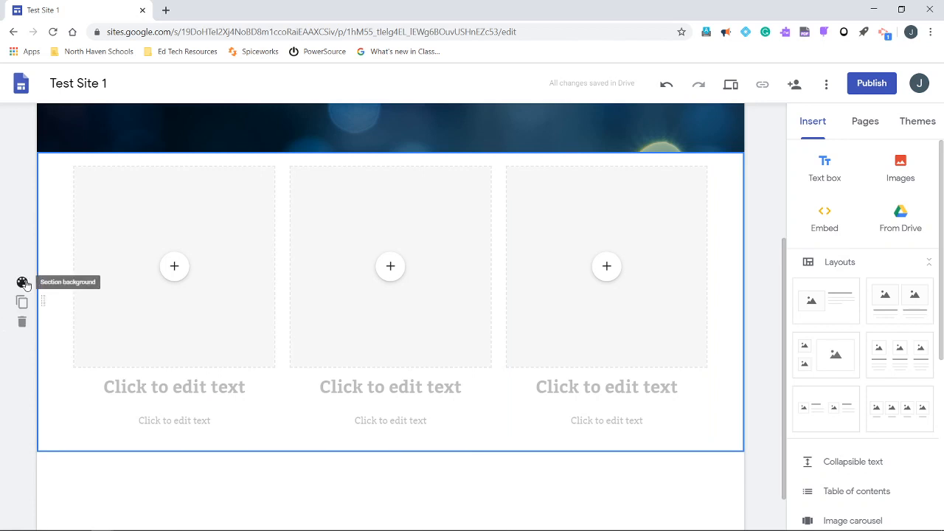
{"action": "left_click", "coordinate": [22, 283]}
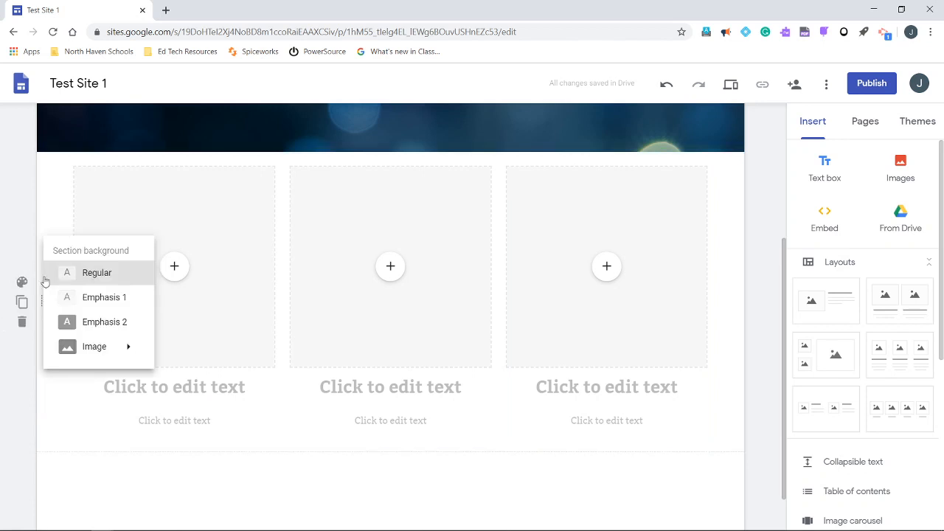
{"action": "left_click", "coordinate": [77, 309]}
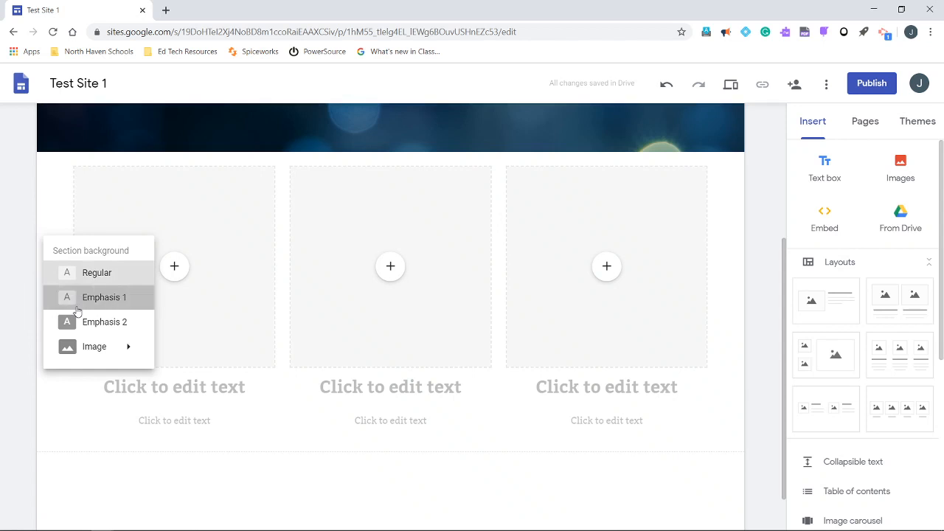
{"action": "scroll", "coordinate": [6, 407], "scroll_direction": "up", "scroll_amount": 1}
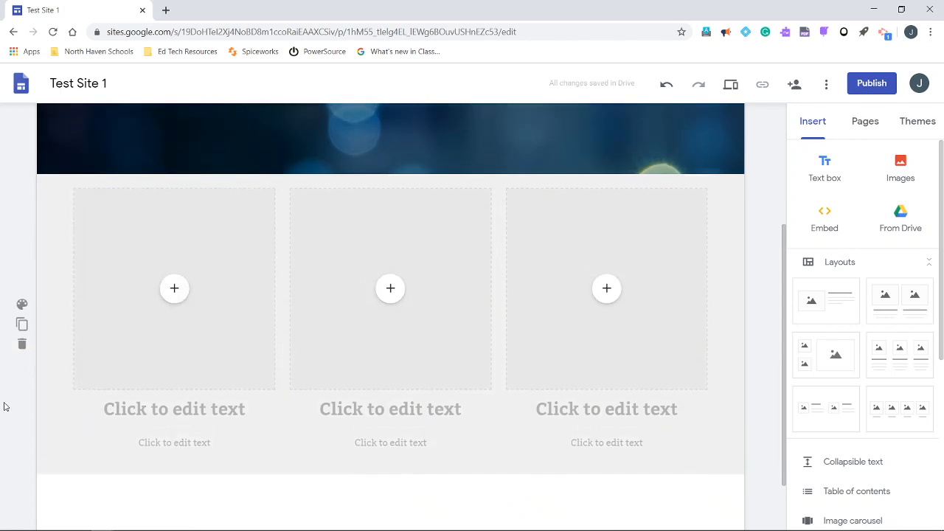
{"action": "scroll", "coordinate": [6, 407], "scroll_direction": "down", "scroll_amount": 1}
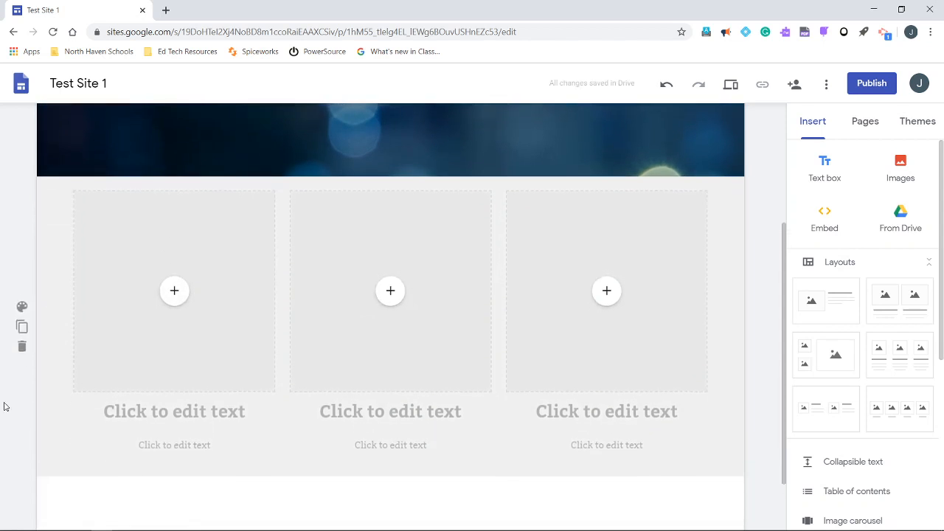
Set the background of the three-column section to Emphasis 2 and view it together with the header
{"action": "left_click", "coordinate": [23, 302]}
{"action": "left_click", "coordinate": [64, 350]}
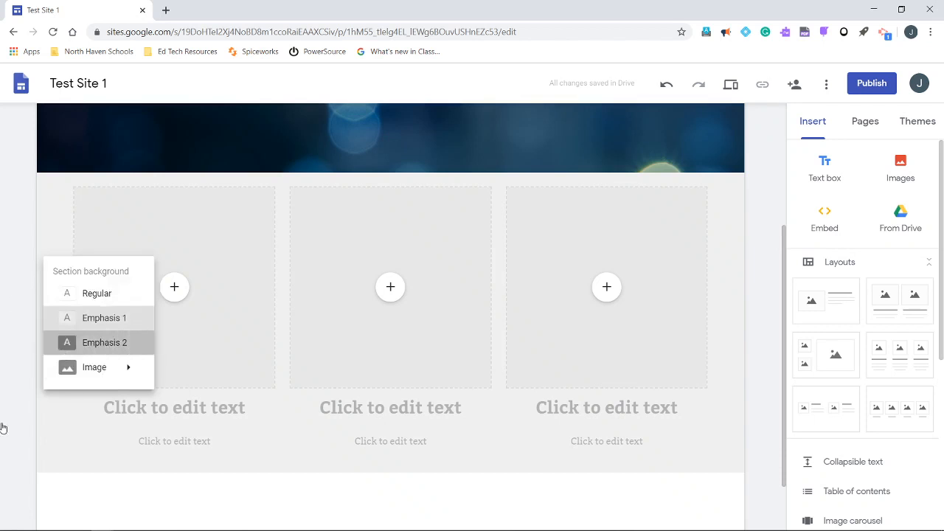
{"action": "scroll", "coordinate": [0, 440], "scroll_direction": "up", "scroll_amount": 1}
{"action": "scroll", "coordinate": [0, 440], "scroll_direction": "up", "scroll_amount": 2}
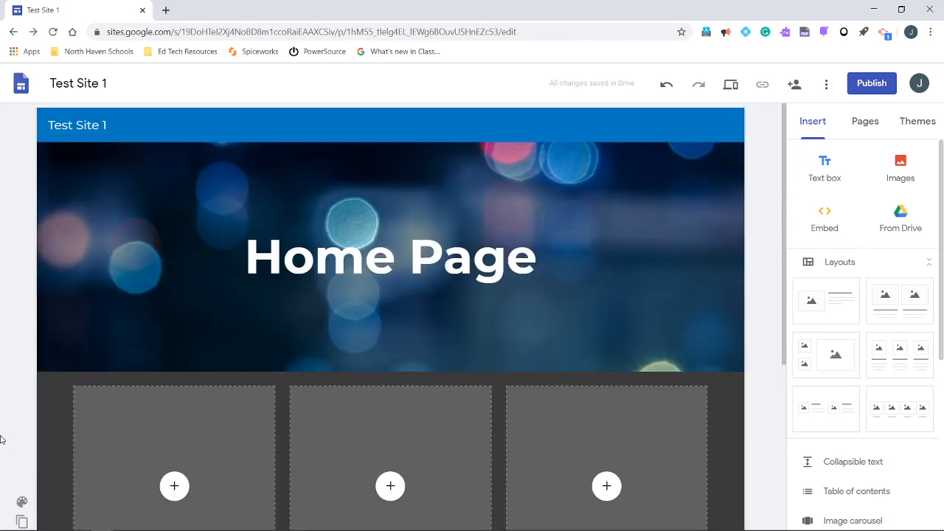
Duplicate the three-column section, and delete the copy
{"action": "scroll", "coordinate": [0, 439], "scroll_direction": "down", "scroll_amount": 3}
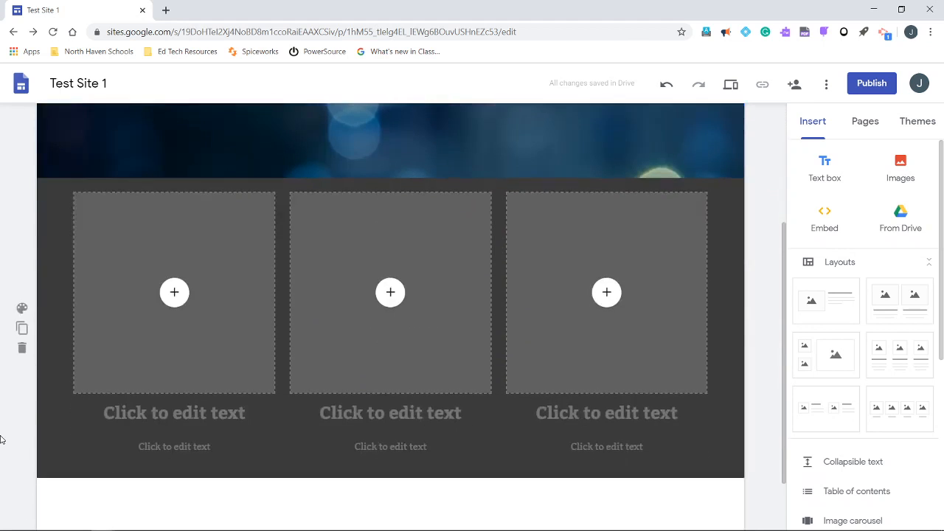
{"action": "left_click", "coordinate": [22, 329]}
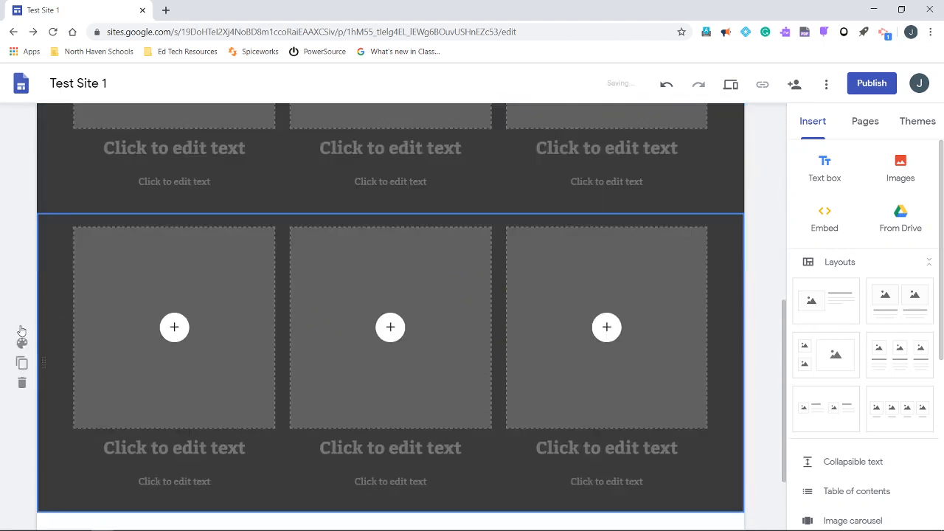
{"action": "left_click", "coordinate": [20, 303]}
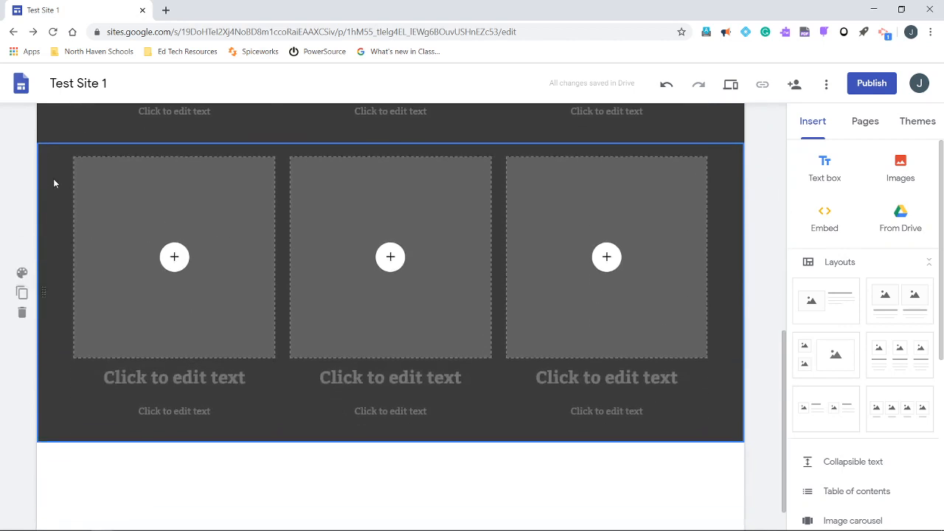
{"action": "left_click", "coordinate": [22, 314]}
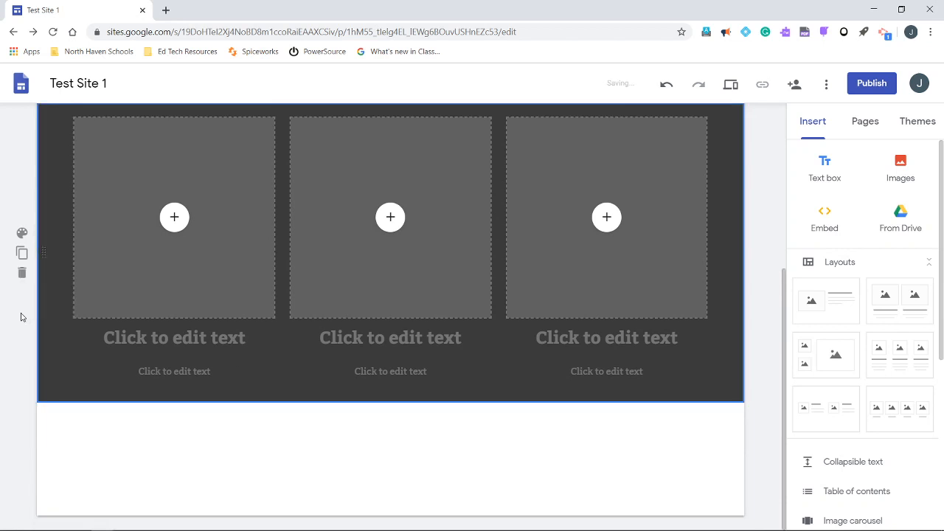
{"action": "scroll", "coordinate": [378, 295], "scroll_direction": "up", "scroll_amount": 3}
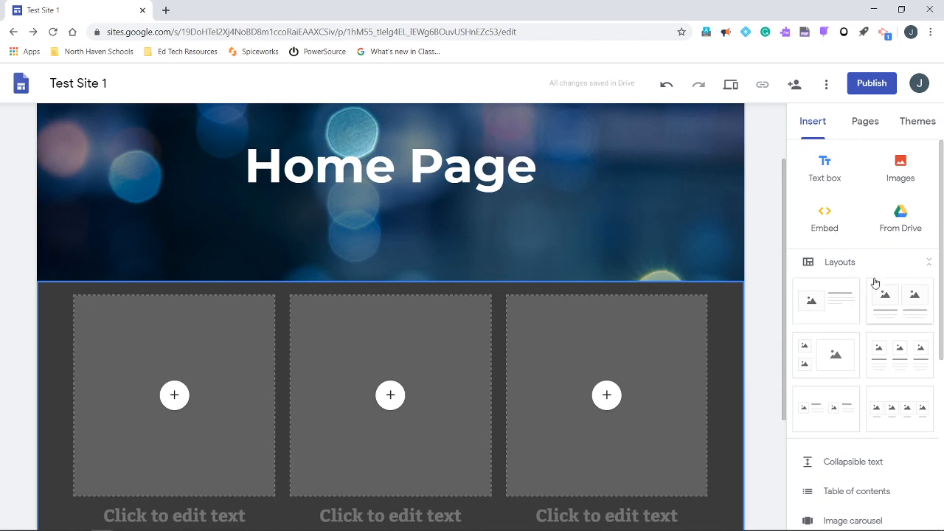
Look through the insertable page elements and delete the three-column section below the header
{"action": "scroll", "coordinate": [817, 354], "scroll_direction": "down", "scroll_amount": 3}
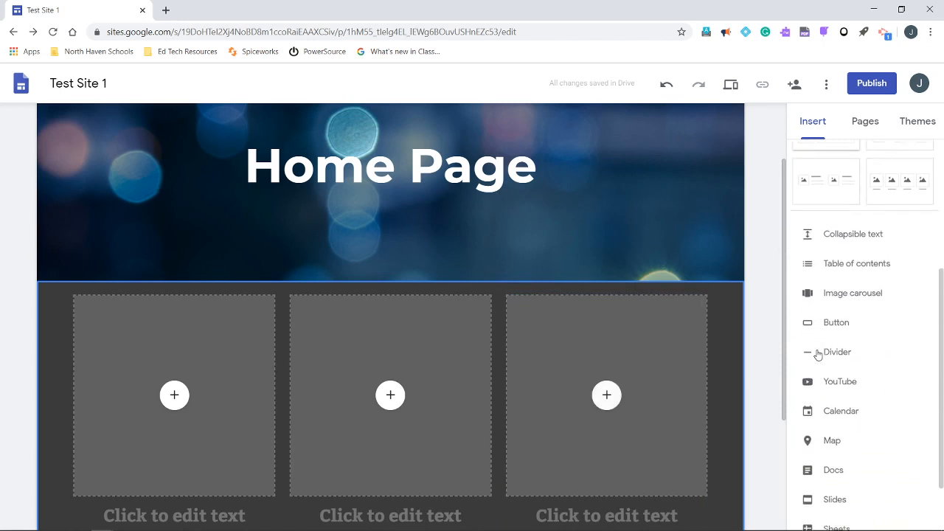
{"action": "scroll", "coordinate": [817, 355], "scroll_direction": "down", "scroll_amount": 1}
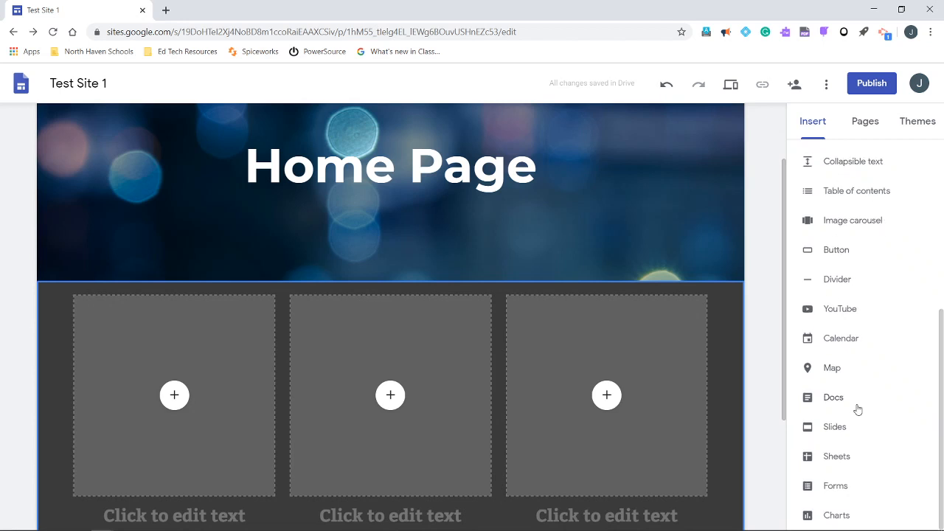
{"action": "scroll", "coordinate": [856, 409], "scroll_direction": "up", "scroll_amount": 1}
{"action": "scroll", "coordinate": [757, 420], "scroll_direction": "down", "scroll_amount": 2}
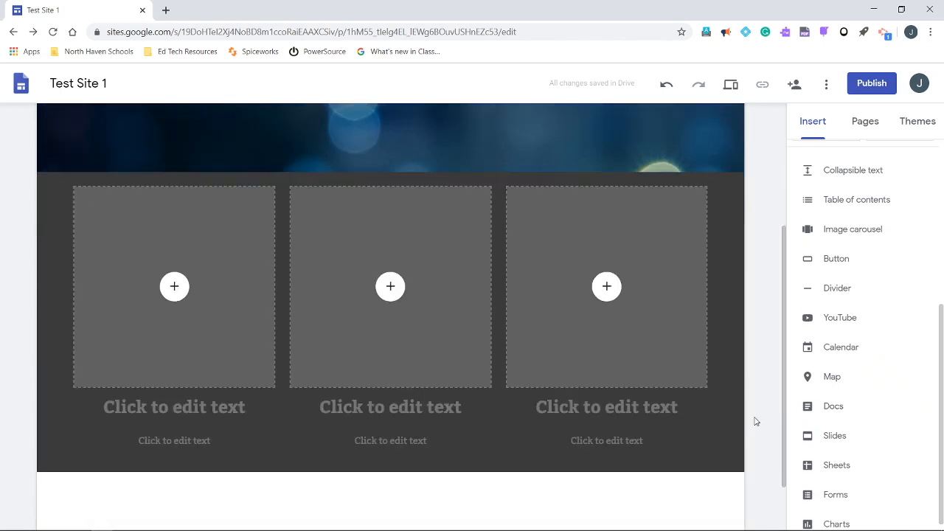
{"action": "left_click", "coordinate": [21, 341]}
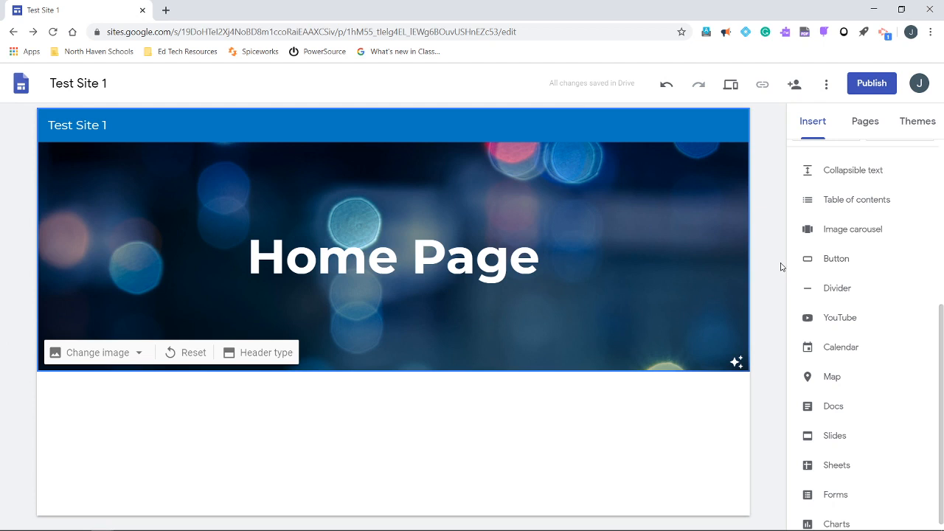
Start an image carousel and try adding an image by upload from the computer's Documents folder
{"action": "left_click", "coordinate": [839, 228]}
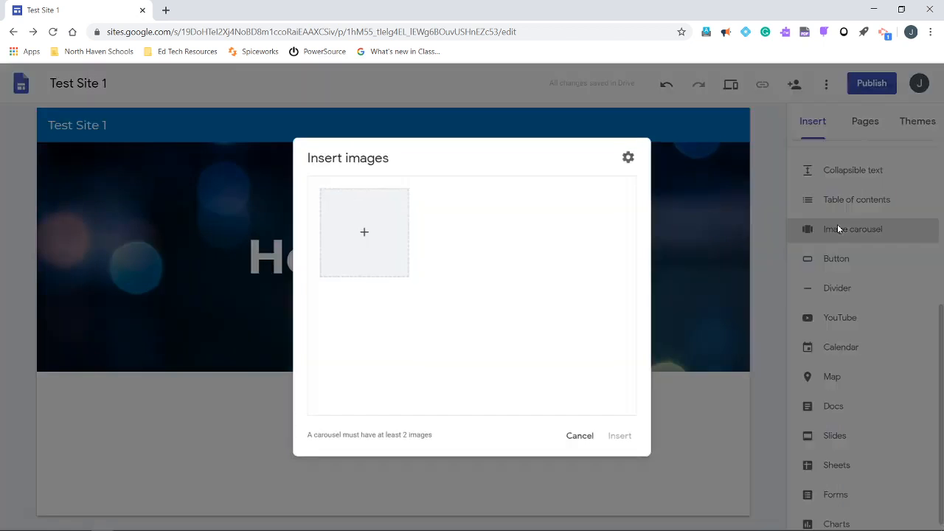
{"action": "left_click", "coordinate": [360, 233]}
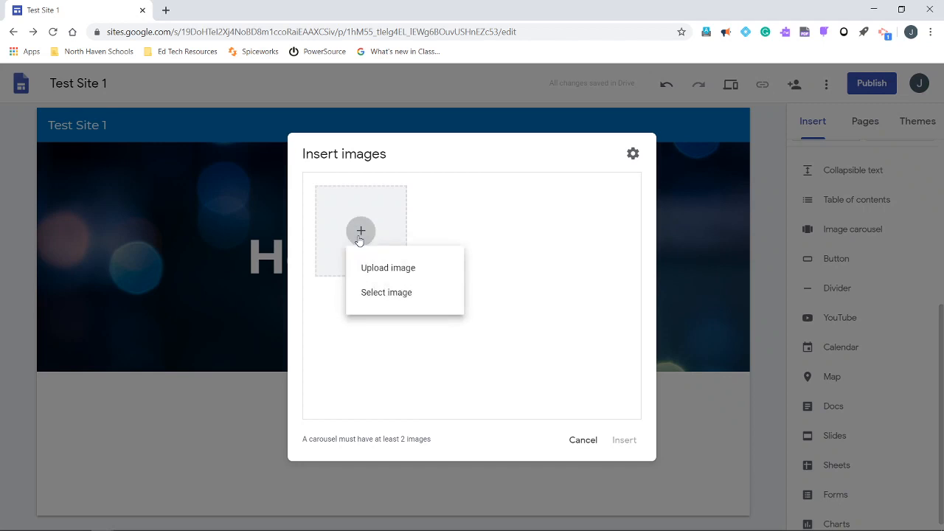
{"action": "left_click", "coordinate": [377, 270]}
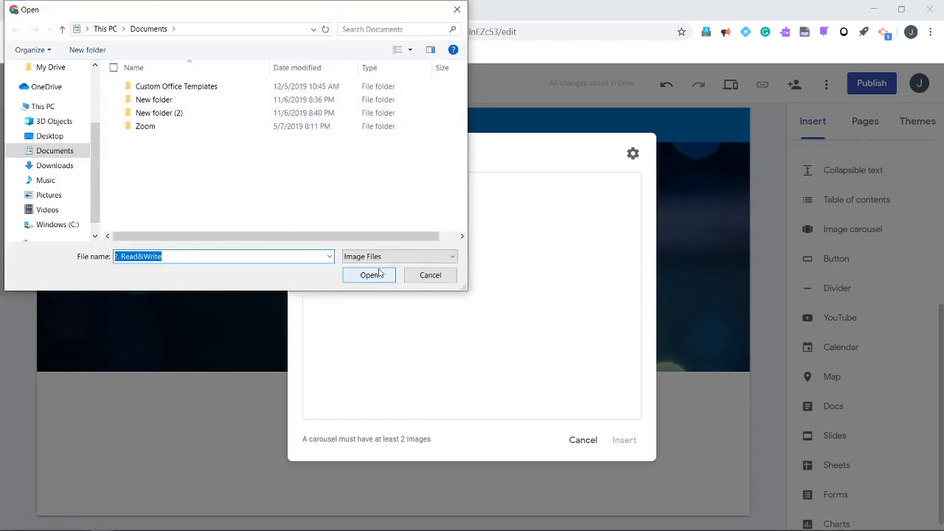
{"action": "left_click", "coordinate": [431, 276]}
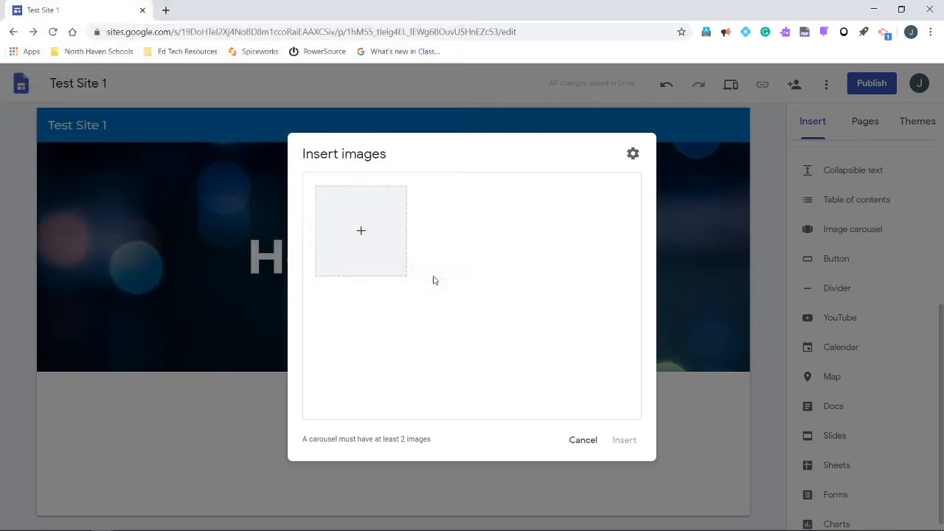
Choose carousel images from Google Drive, opening 2. Teaching Resources, 2. Google, 5. GSuite, Sites and the folder Materials to Make Practice Site
{"action": "left_click", "coordinate": [361, 230]}
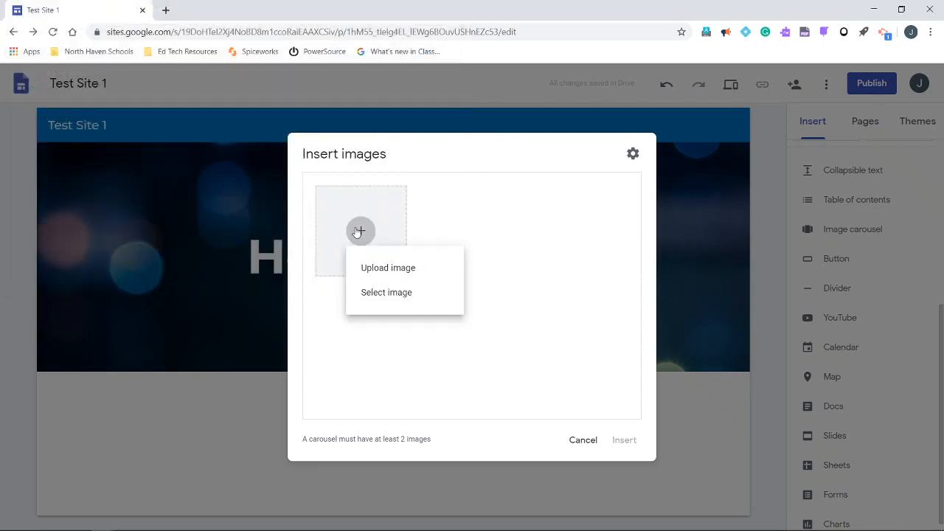
{"action": "left_click", "coordinate": [385, 299]}
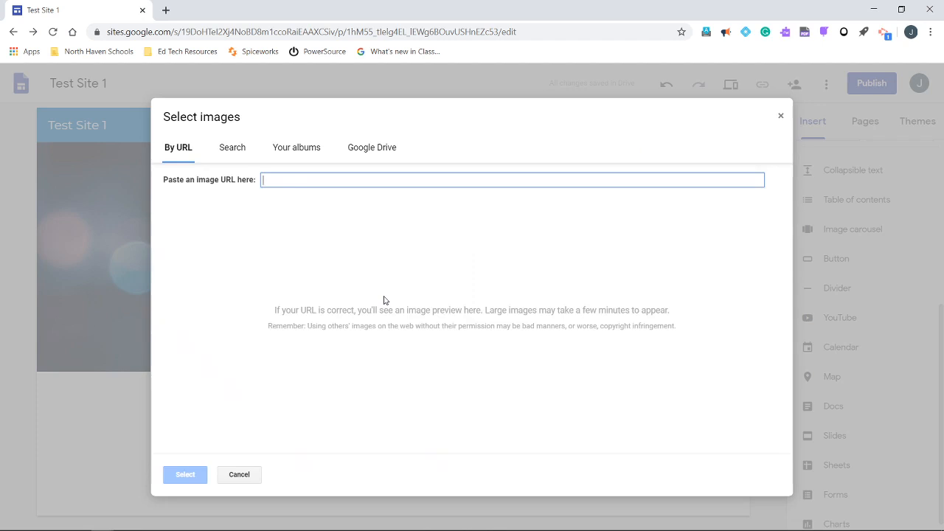
{"action": "left_click", "coordinate": [379, 147]}
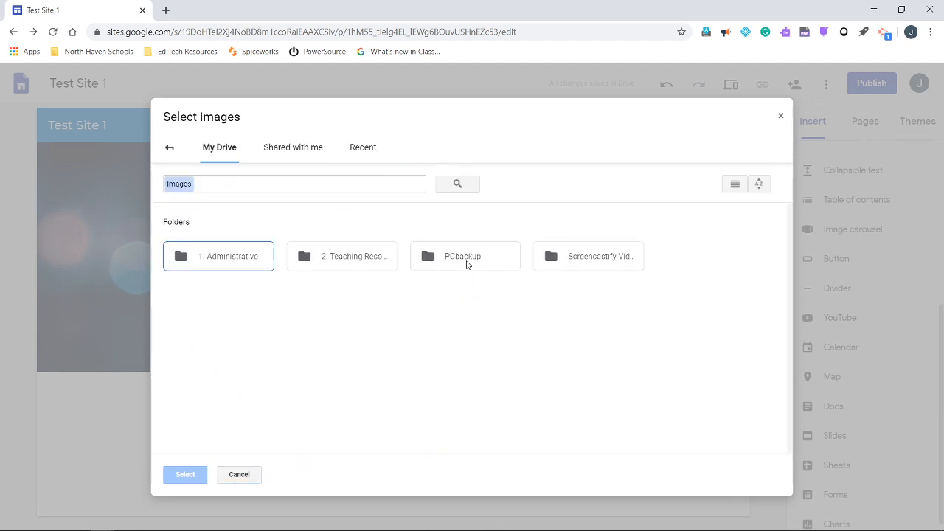
{"action": "left_click", "coordinate": [322, 264]}
{"action": "double_click", "coordinate": [322, 264]}
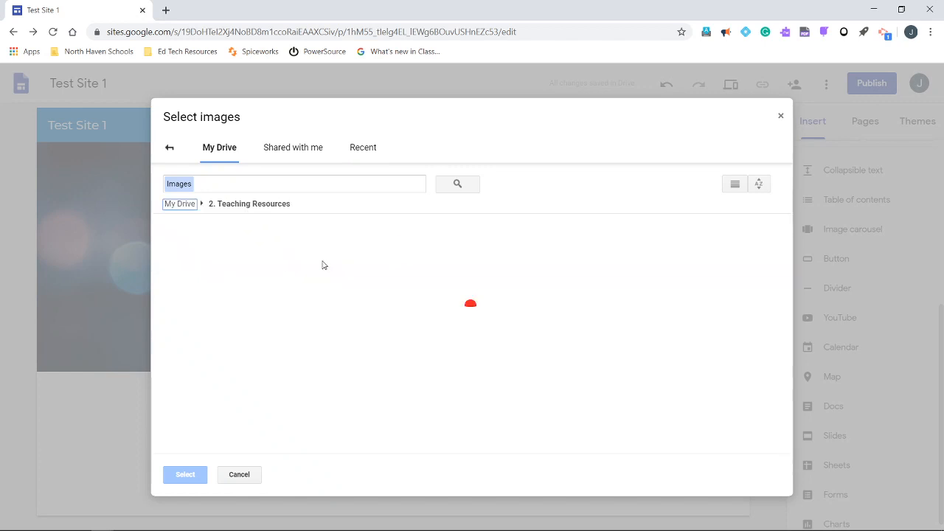
{"action": "double_click", "coordinate": [341, 268]}
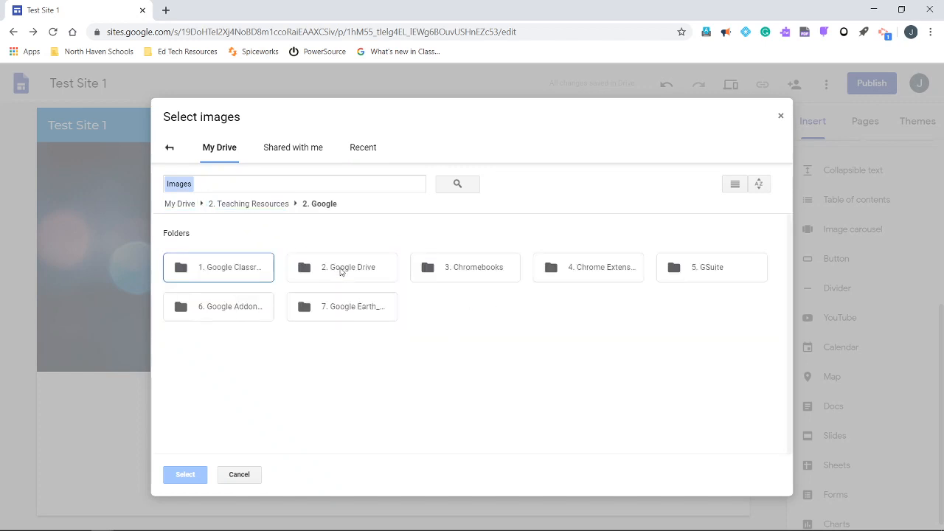
{"action": "double_click", "coordinate": [706, 278]}
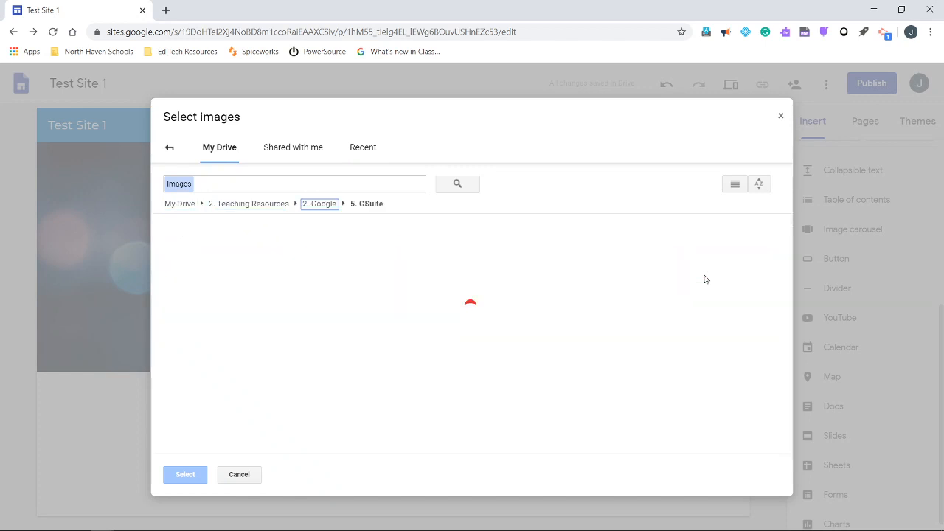
{"action": "double_click", "coordinate": [589, 273]}
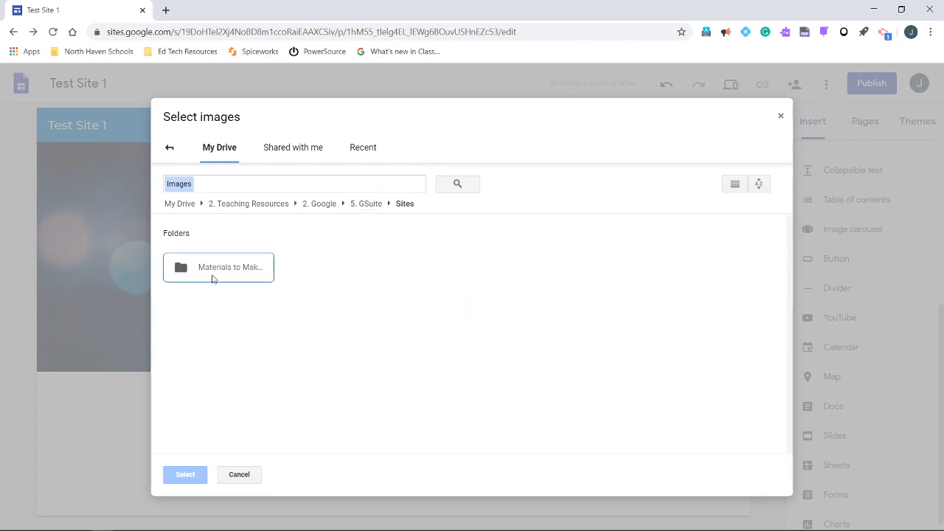
{"action": "double_click", "coordinate": [213, 279]}
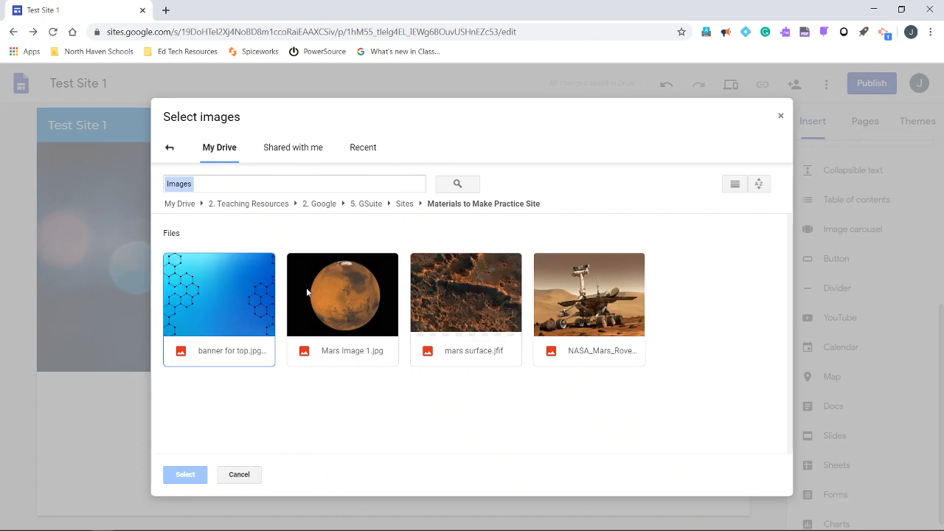
Insert the carousel with Mars Image 1.jpg, mars surface.jfif and the NASA Mars rover picture below the header
{"action": "left_click", "coordinate": [340, 289]}
{"action": "left_click", "coordinate": [480, 288]}
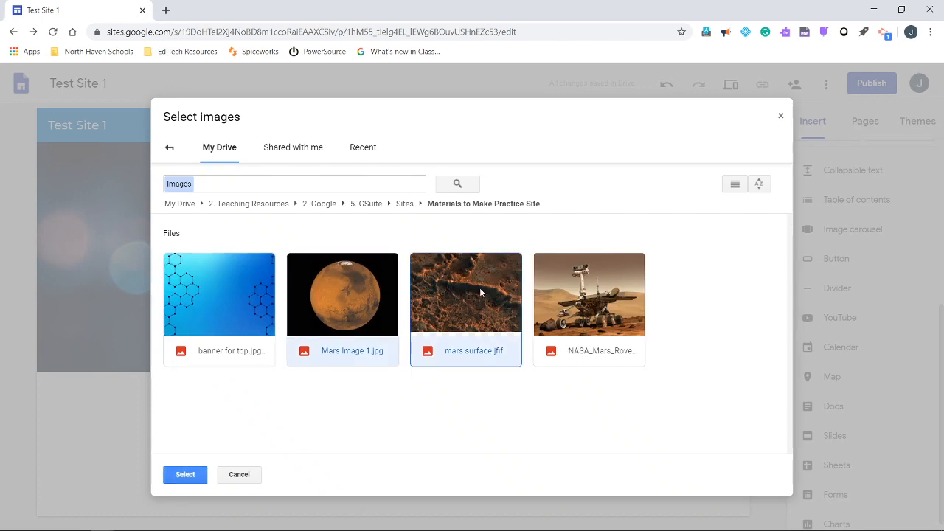
{"action": "left_click", "coordinate": [596, 294]}
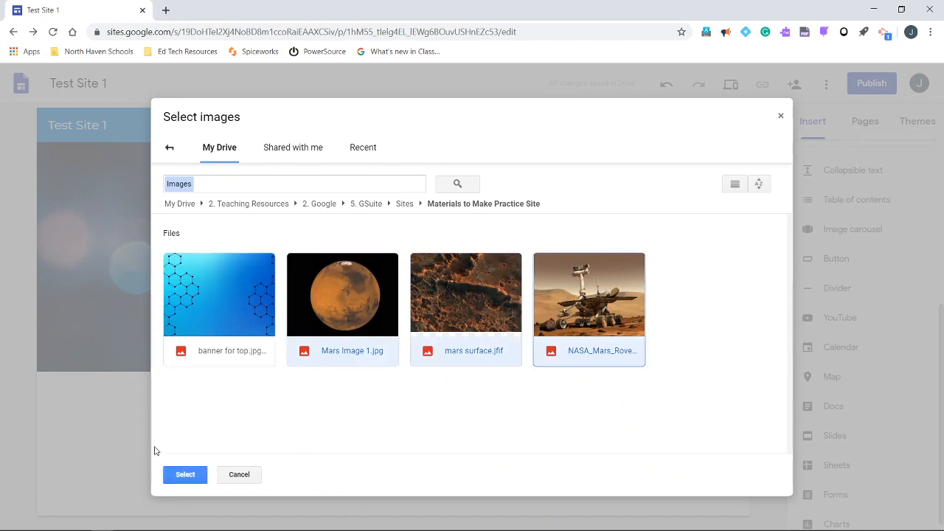
{"action": "left_click", "coordinate": [186, 476]}
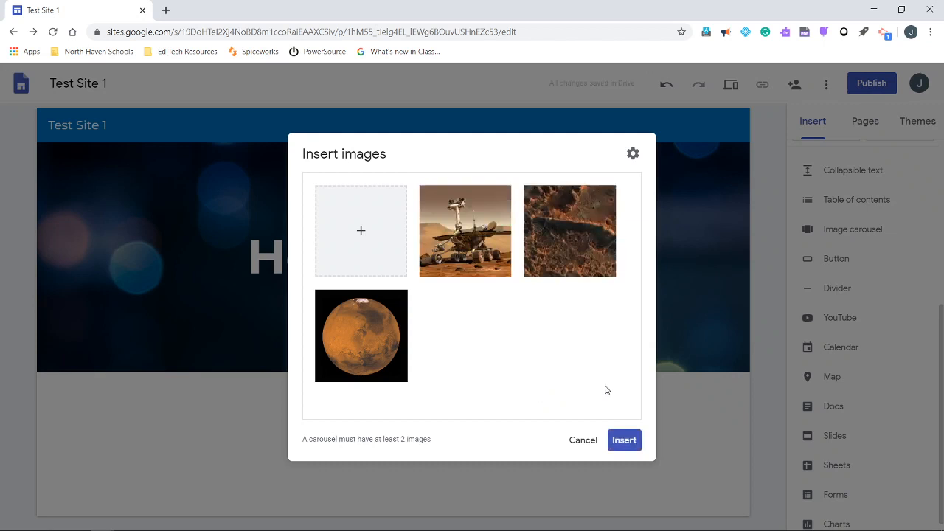
{"action": "left_click", "coordinate": [622, 445]}
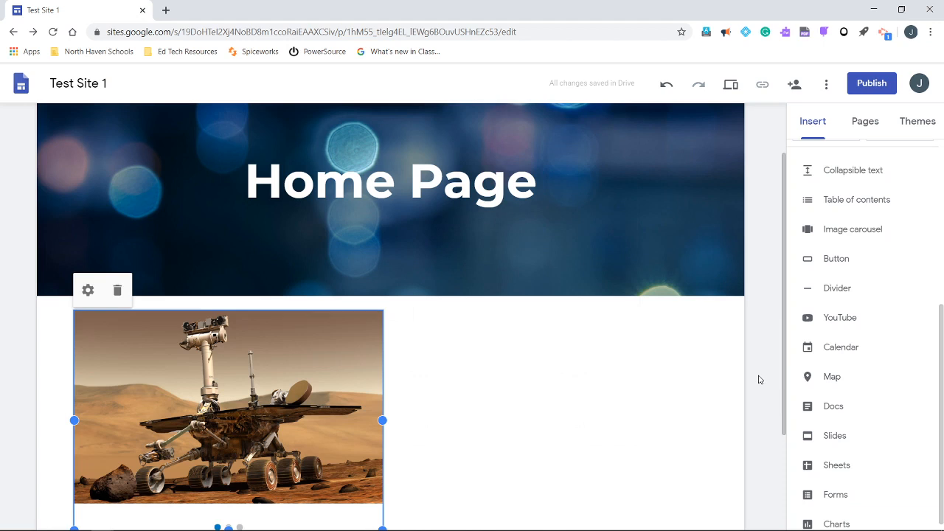
{"action": "left_click", "coordinate": [760, 380]}
Add a text box below the image carousel and narrow it to the right half of the page
{"action": "scroll", "coordinate": [761, 380], "scroll_direction": "down", "scroll_amount": 1}
{"action": "scroll", "coordinate": [760, 380], "scroll_direction": "down", "scroll_amount": 2}
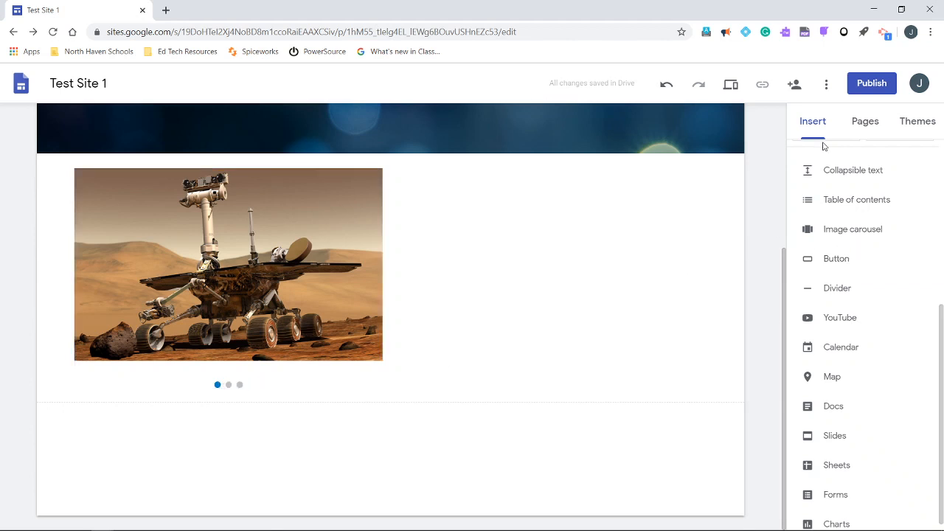
{"action": "scroll", "coordinate": [823, 147], "scroll_direction": "up", "scroll_amount": 4}
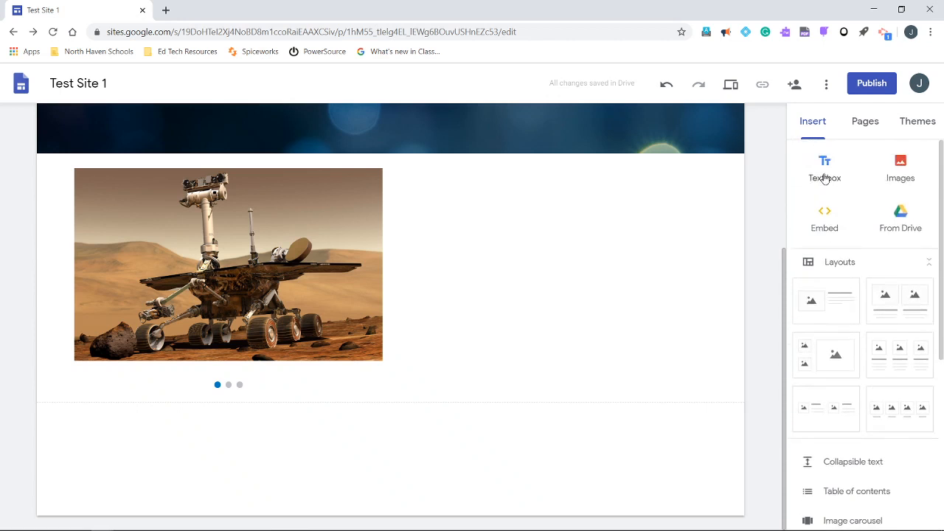
{"action": "left_click", "coordinate": [824, 176]}
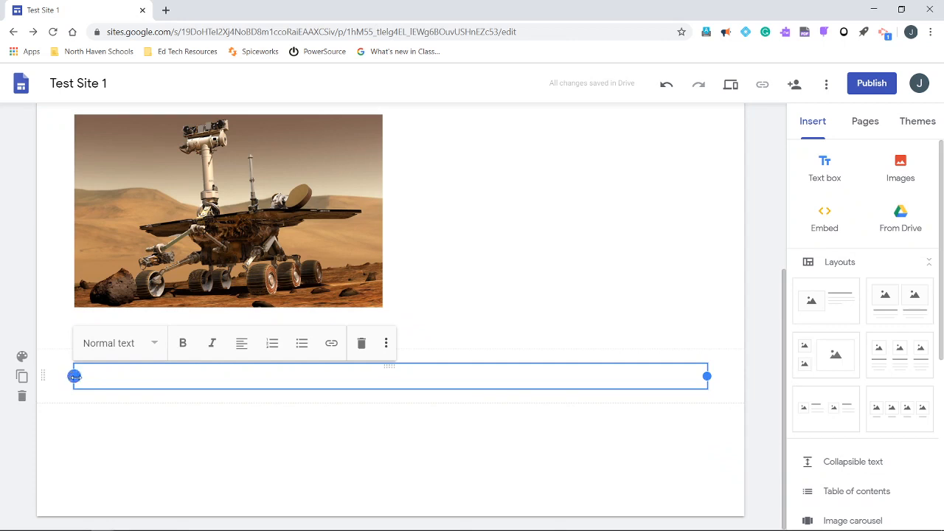
{"action": "left_click_drag", "start_coordinate": [74, 376], "coordinate": [399, 366]}
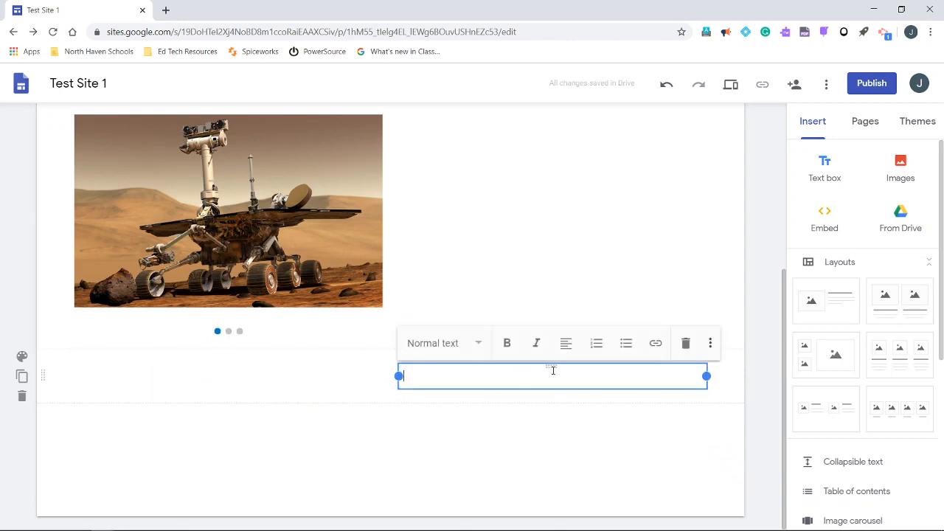
Move the empty text box up into the carousel's section so it sits beside the images
{"action": "left_click", "coordinate": [554, 435]}
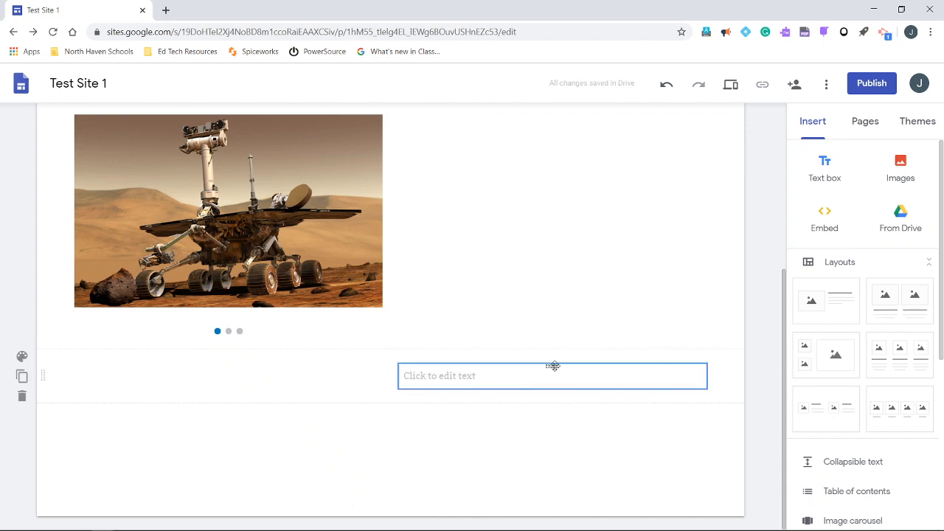
{"action": "left_click_drag", "start_coordinate": [554, 366], "coordinate": [552, 209]}
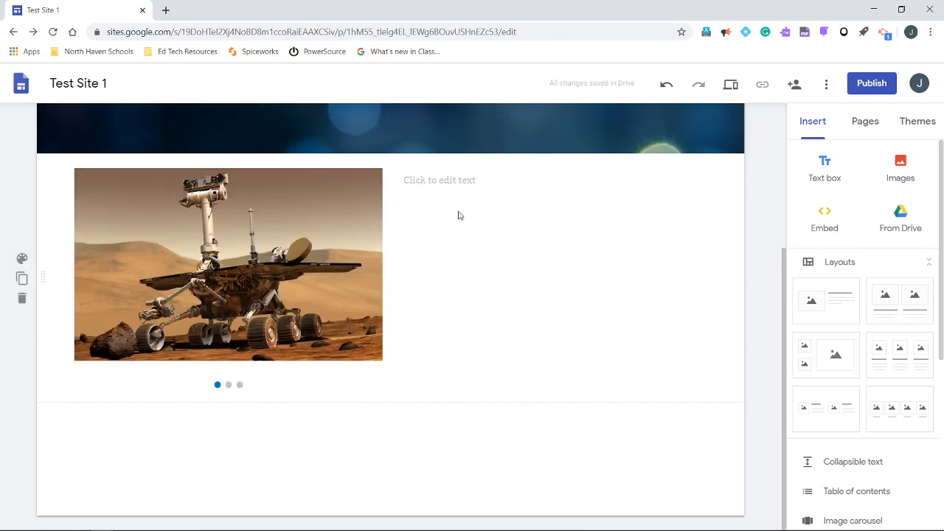
{"action": "left_click", "coordinate": [432, 187]}
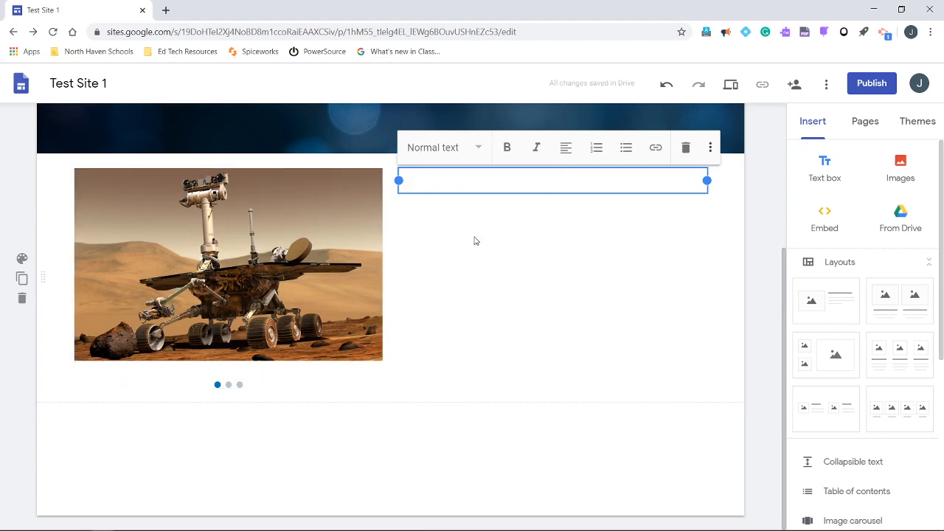
{"action": "left_click", "coordinate": [774, 305]}
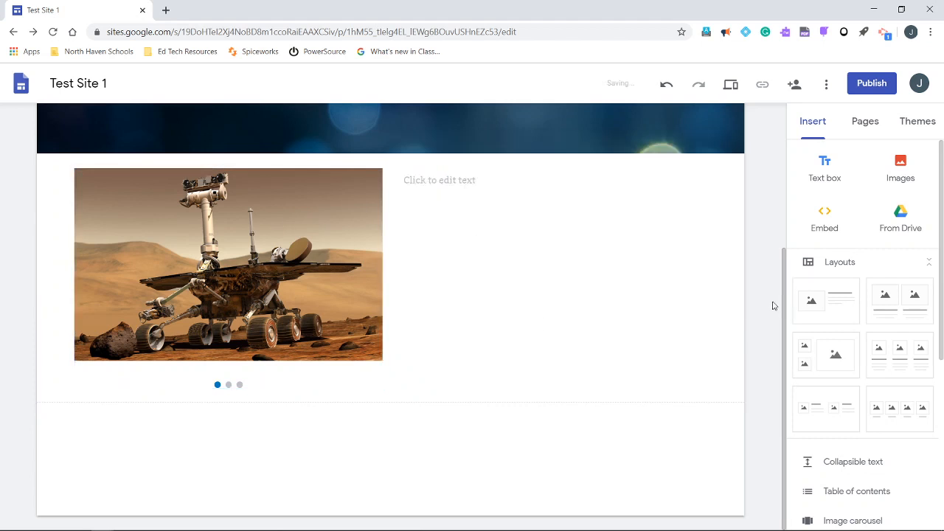
Add a new page named Page 1 to the site and try the header's navigation links to Home and Page 1
{"action": "scroll", "coordinate": [742, 337], "scroll_direction": "up", "scroll_amount": 3}
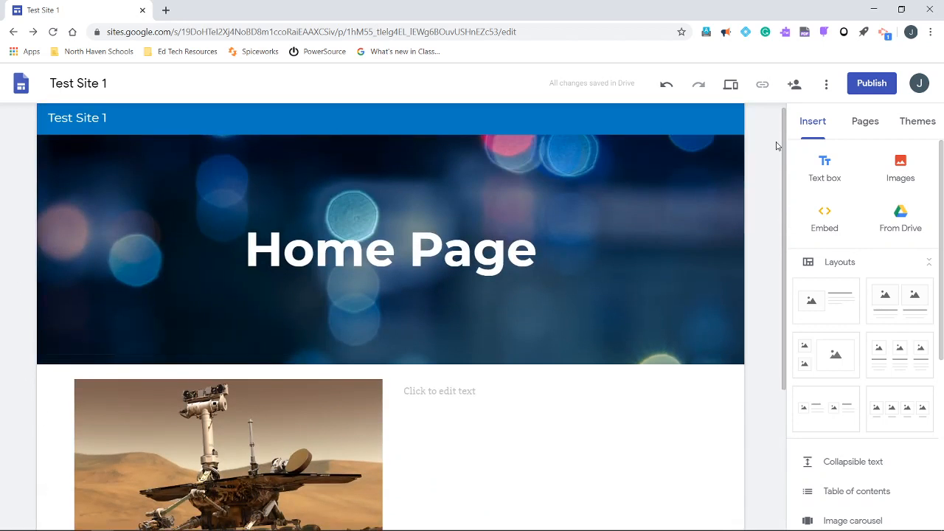
{"action": "left_click", "coordinate": [868, 126]}
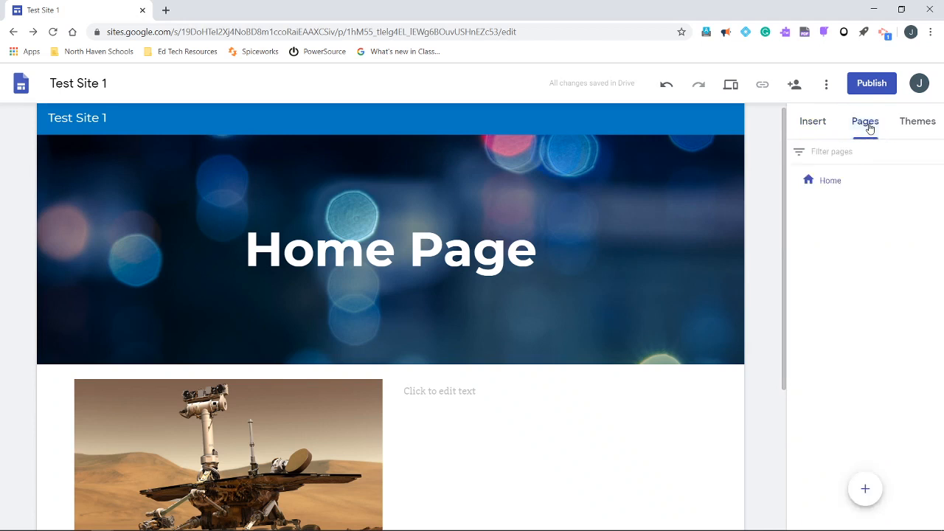
{"action": "left_click", "coordinate": [866, 490]}
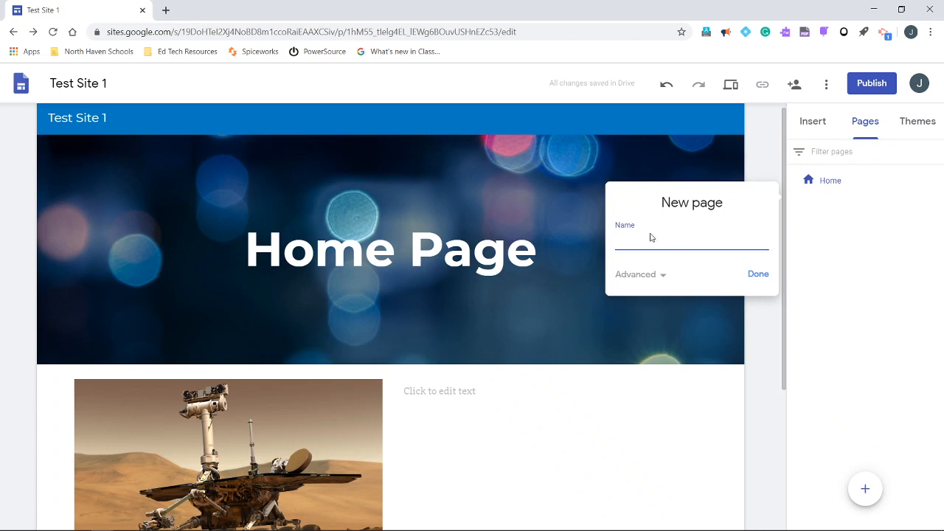
{"action": "type", "text": "Page 1"}
{"action": "left_click", "coordinate": [757, 275]}
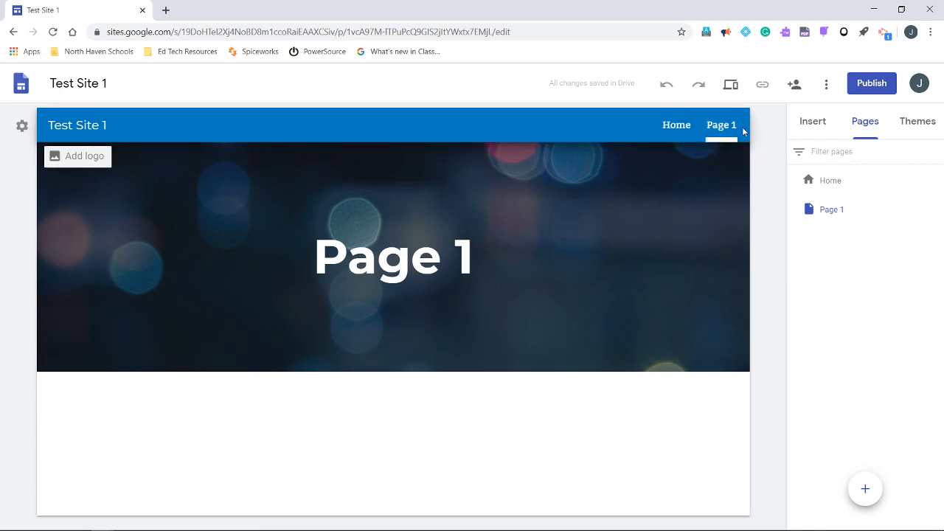
{"action": "left_click", "coordinate": [676, 126]}
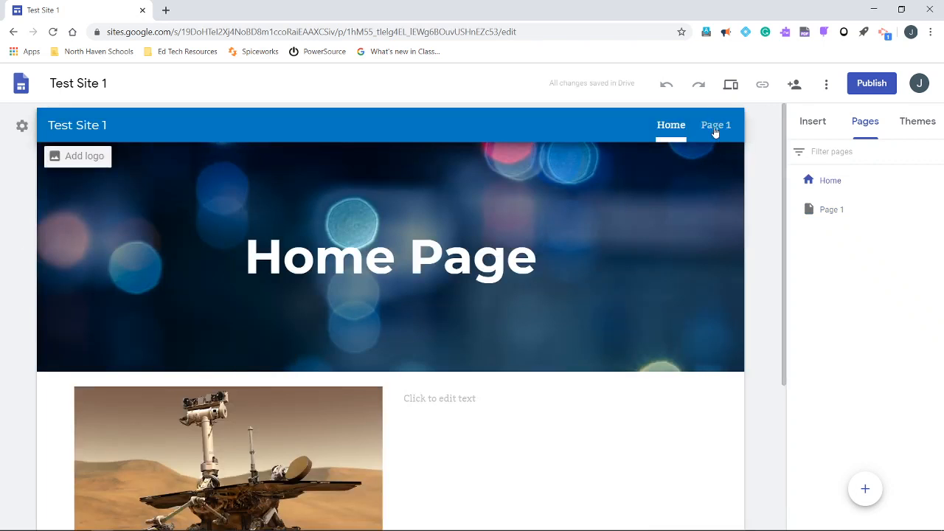
{"action": "left_click", "coordinate": [715, 127]}
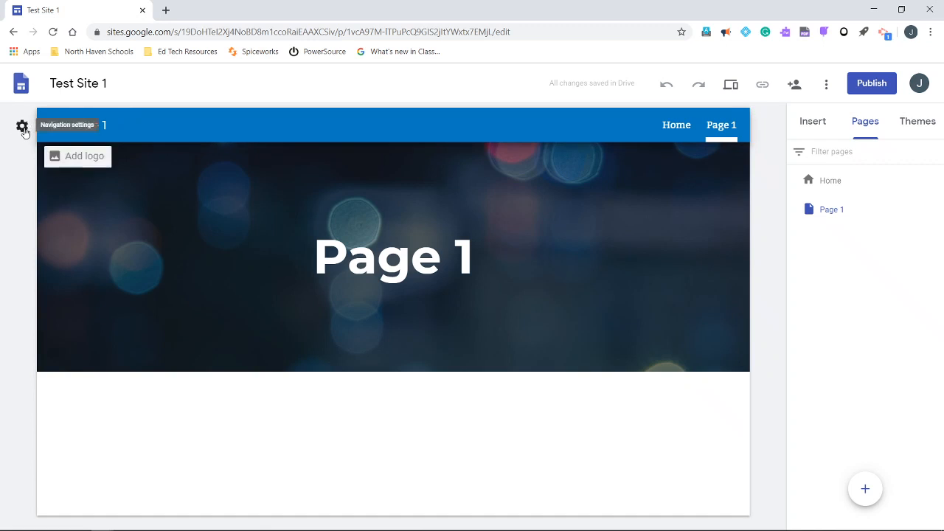
Try the Side navigation mode, view its page sidebar, and restore the Top navigation mode
{"action": "left_click", "coordinate": [22, 127]}
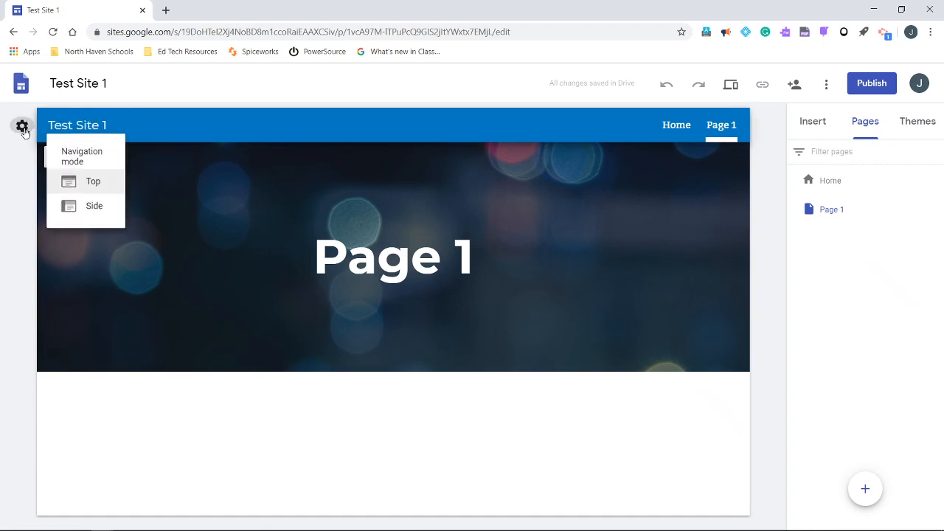
{"action": "left_click", "coordinate": [86, 208]}
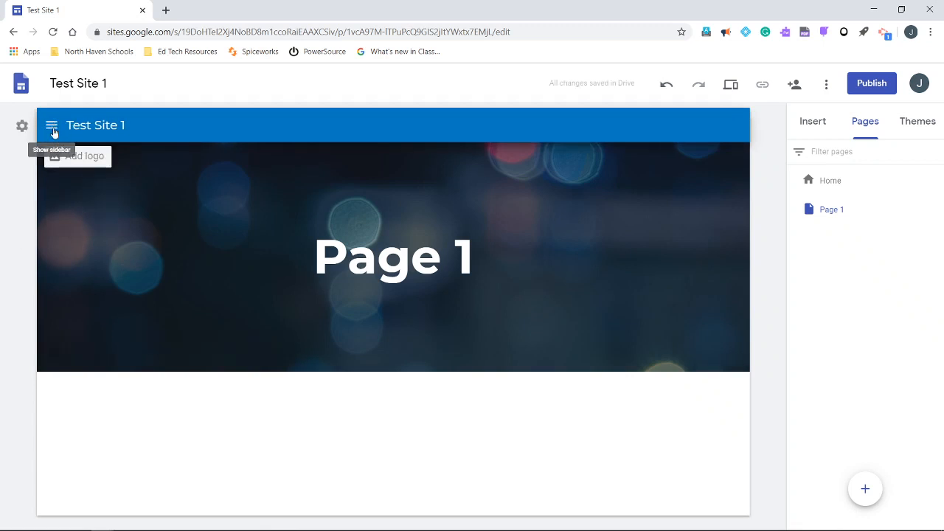
{"action": "left_click", "coordinate": [53, 128]}
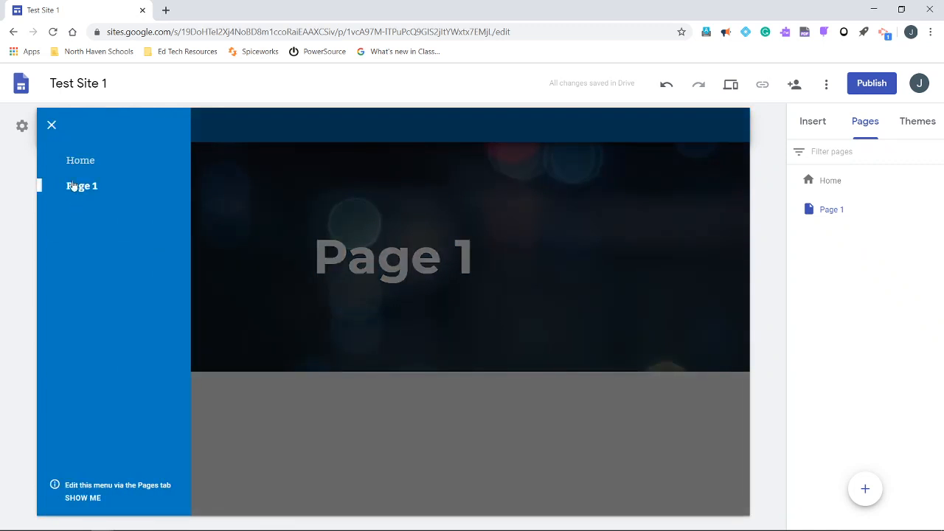
{"action": "left_click", "coordinate": [52, 128]}
{"action": "left_click", "coordinate": [22, 126]}
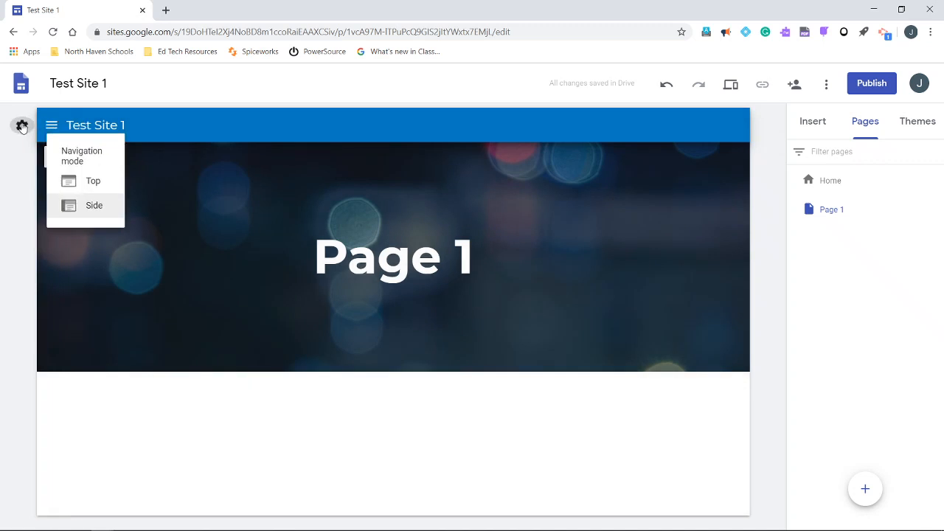
{"action": "left_click", "coordinate": [89, 181]}
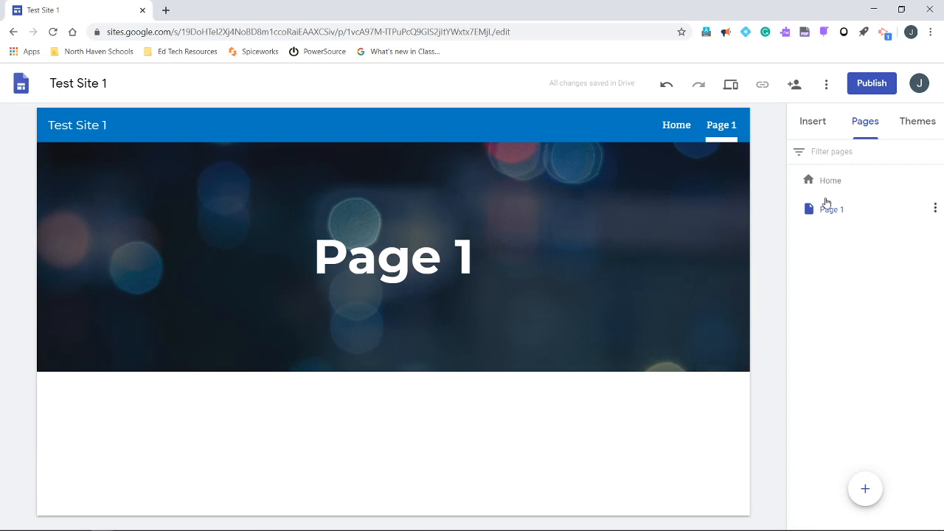
Add a subpage named Subpage 1 under Page 1
{"action": "left_click", "coordinate": [936, 210]}
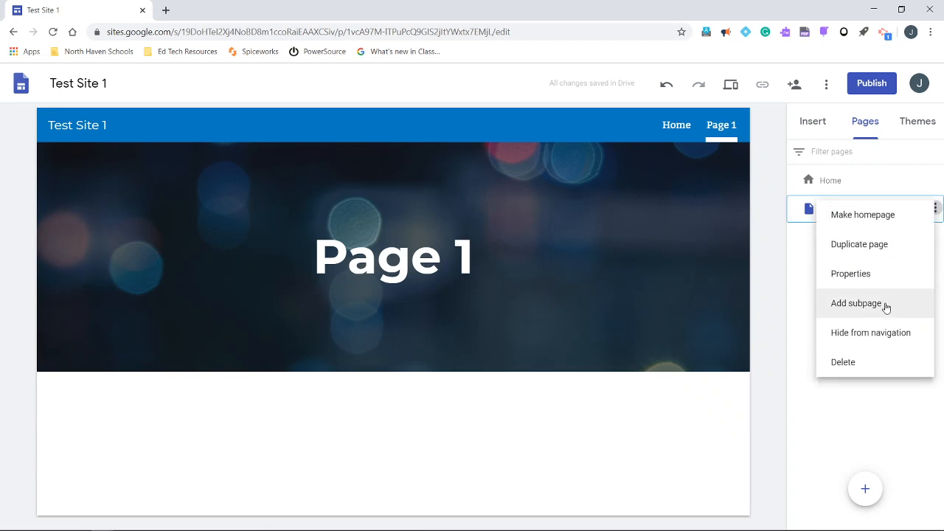
{"action": "left_click", "coordinate": [886, 307]}
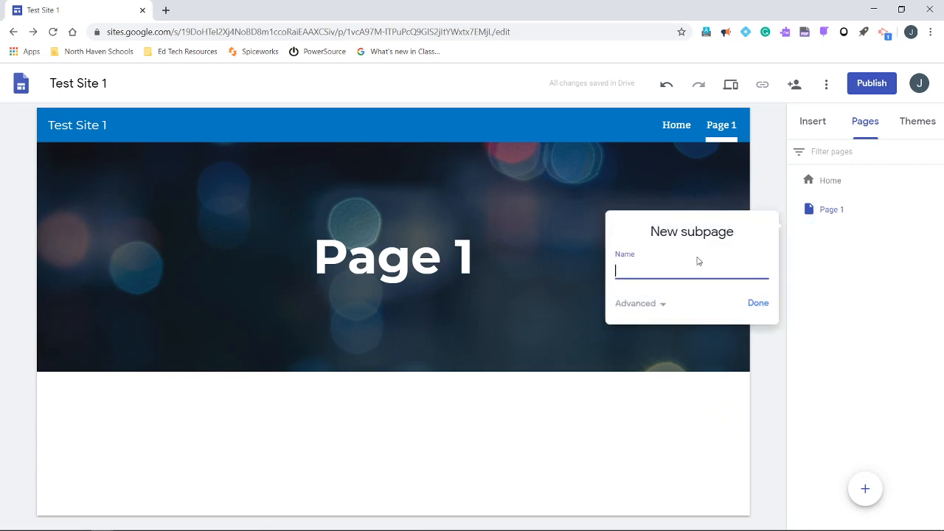
{"action": "type", "text": "Subpage 1"}
{"action": "left_click", "coordinate": [758, 303]}
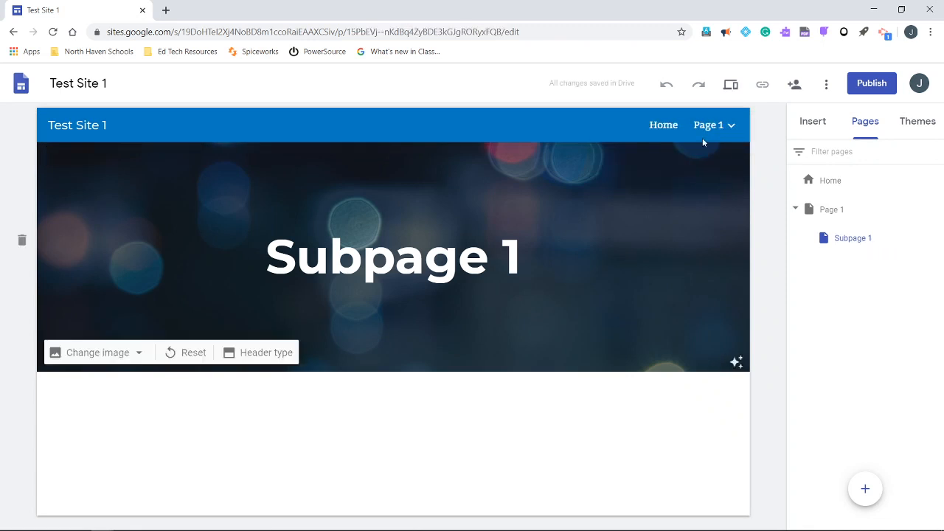
{"action": "mouse_move", "coordinate": [710, 127]}
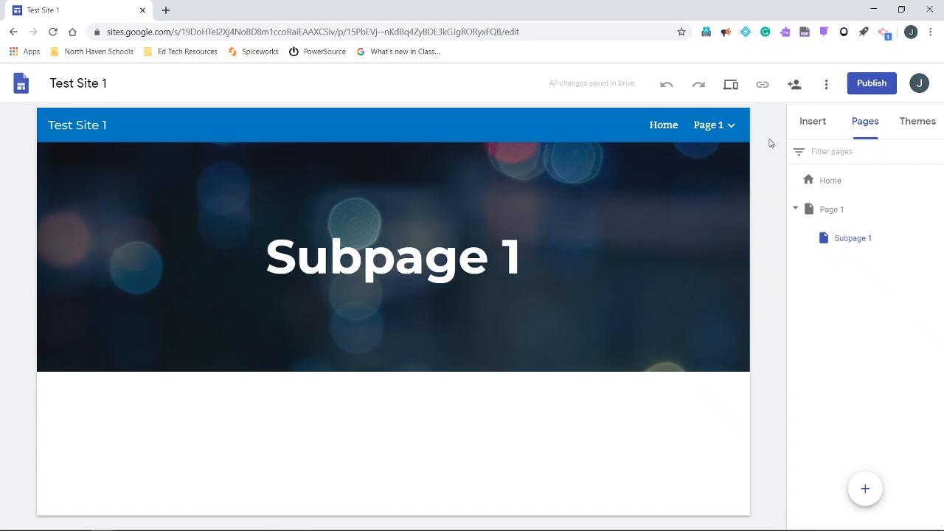
Review the site's sharing settings and the options for inviting people, without sending an invitation
{"action": "left_click", "coordinate": [796, 87]}
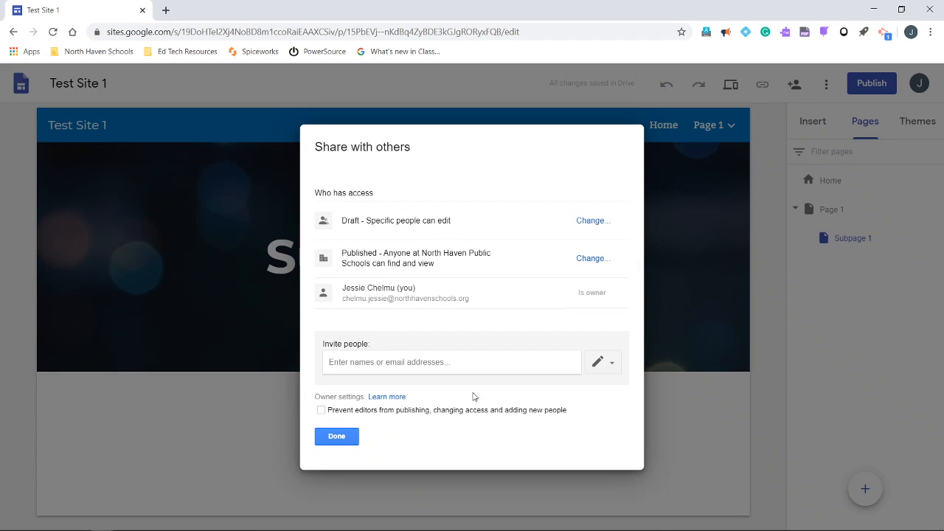
{"action": "left_click", "coordinate": [383, 362]}
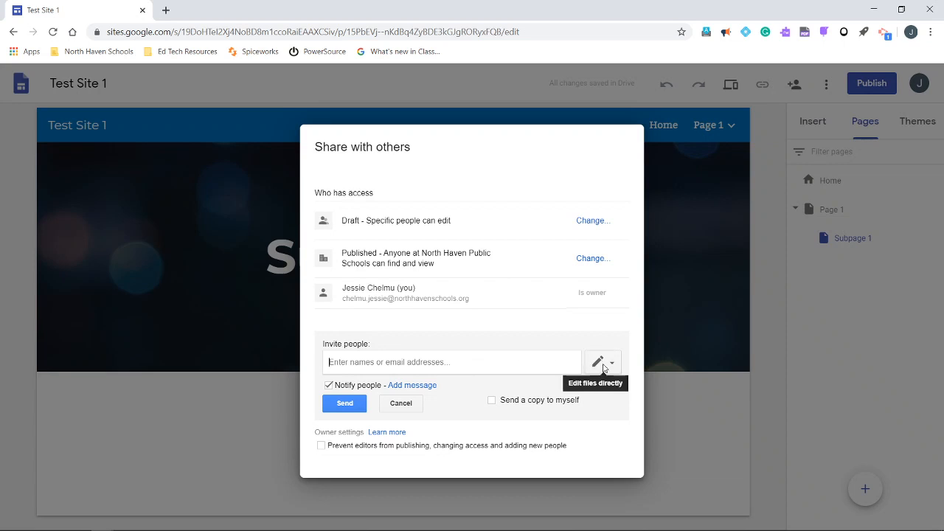
{"action": "left_click", "coordinate": [402, 406]}
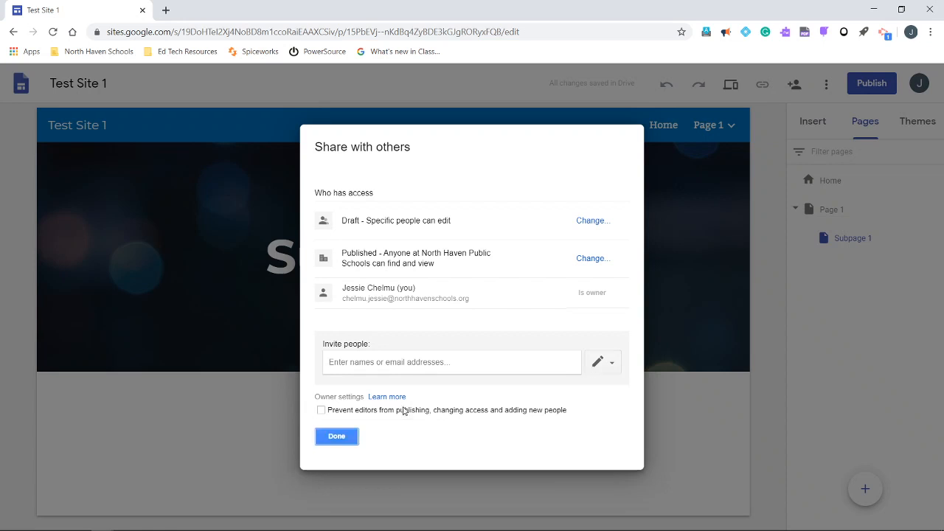
{"action": "left_click", "coordinate": [337, 436]}
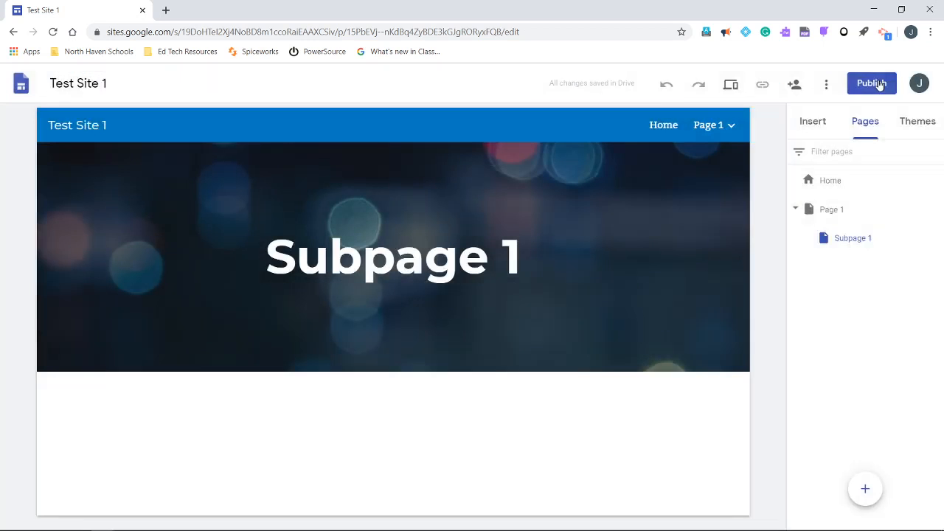
Publish the site at the web address testsite1 after reviewing who can view it
{"action": "left_click", "coordinate": [879, 85]}
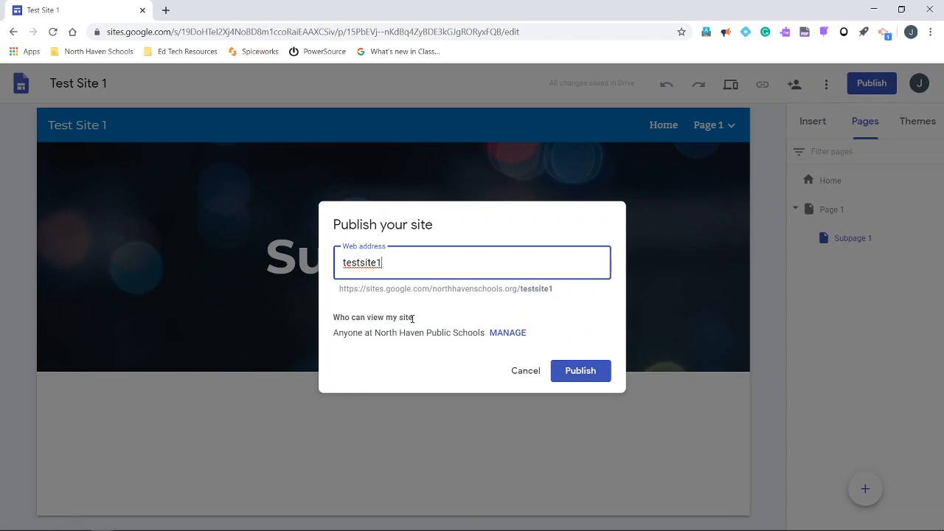
{"action": "left_click", "coordinate": [508, 333]}
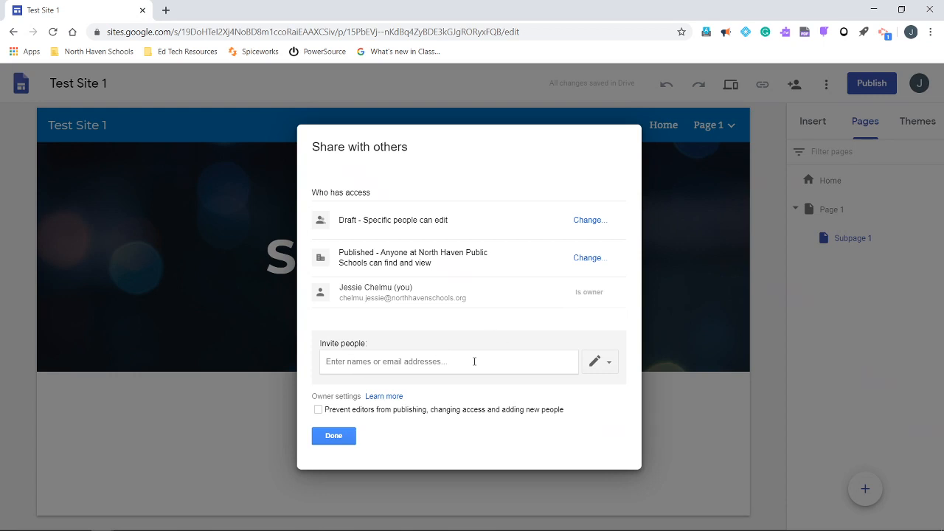
{"action": "left_click", "coordinate": [334, 436]}
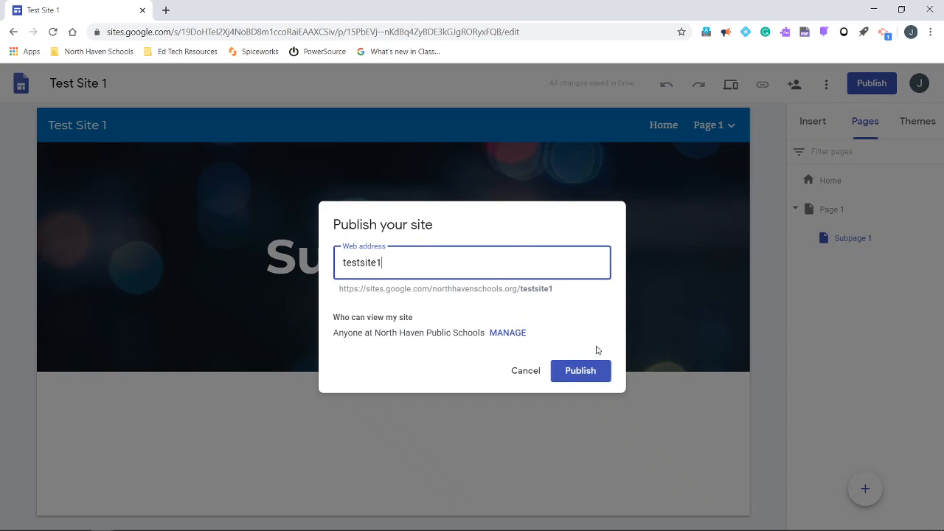
{"action": "left_click", "coordinate": [589, 371]}
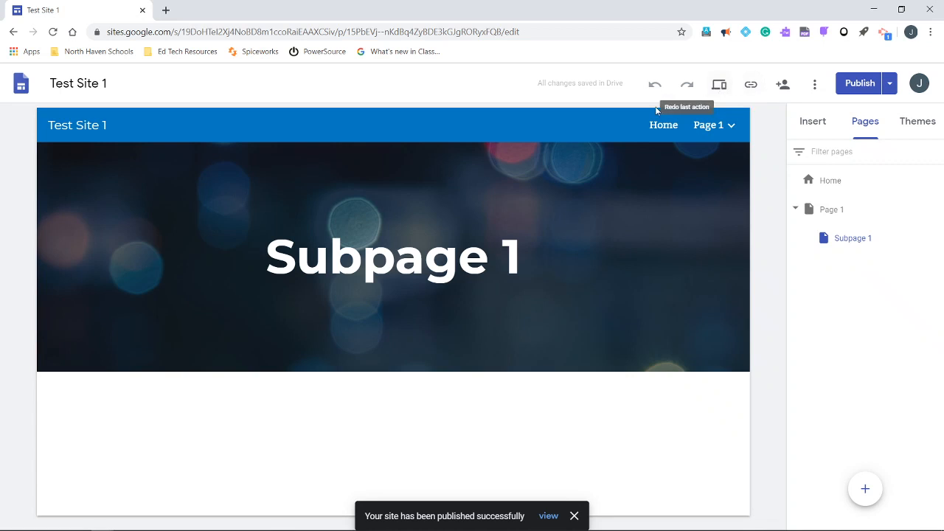
Preview the home page in the large-screen view and browse the image carousel forward and back
{"action": "left_click", "coordinate": [661, 126]}
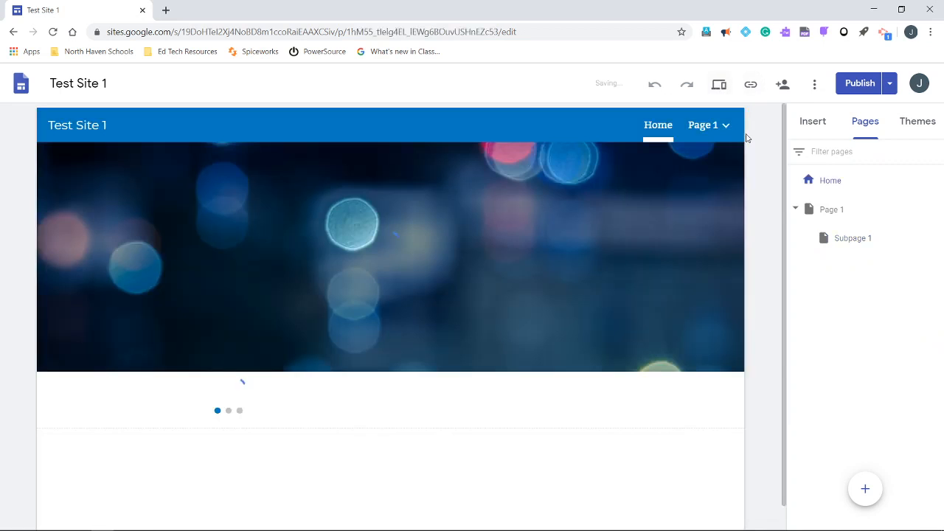
{"action": "left_click", "coordinate": [718, 89]}
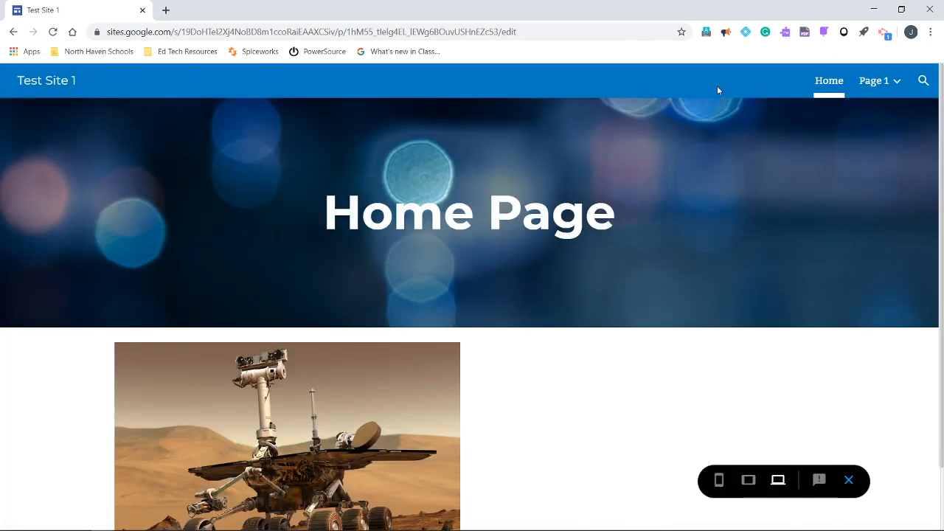
{"action": "scroll", "coordinate": [721, 287], "scroll_direction": "down", "scroll_amount": 2}
{"action": "scroll", "coordinate": [721, 287], "scroll_direction": "up", "scroll_amount": 2}
{"action": "scroll", "coordinate": [720, 287], "scroll_direction": "down", "scroll_amount": 2}
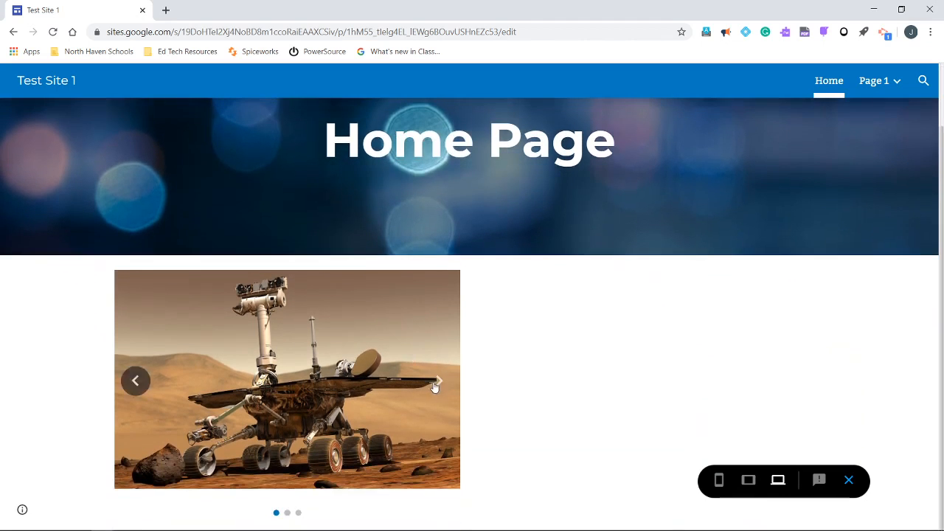
{"action": "left_click", "coordinate": [436, 384]}
{"action": "left_click", "coordinate": [438, 383]}
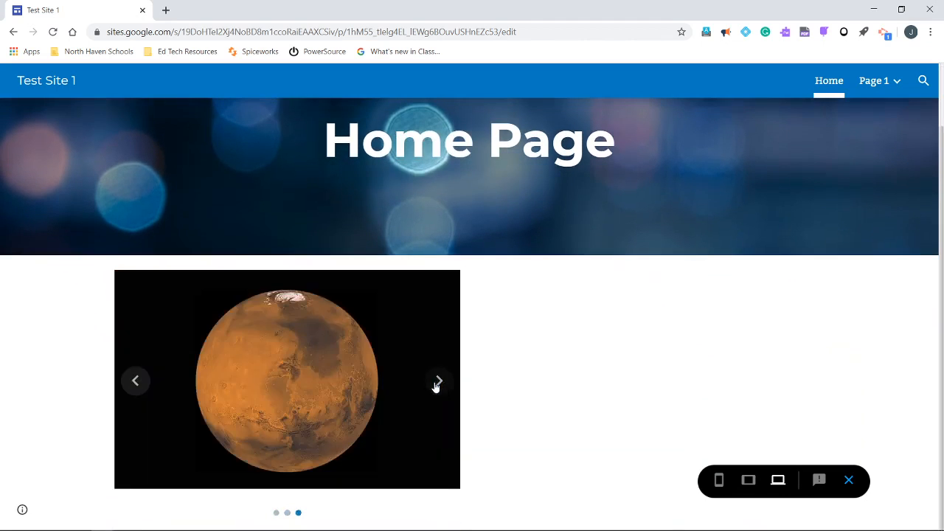
{"action": "left_click", "coordinate": [137, 380]}
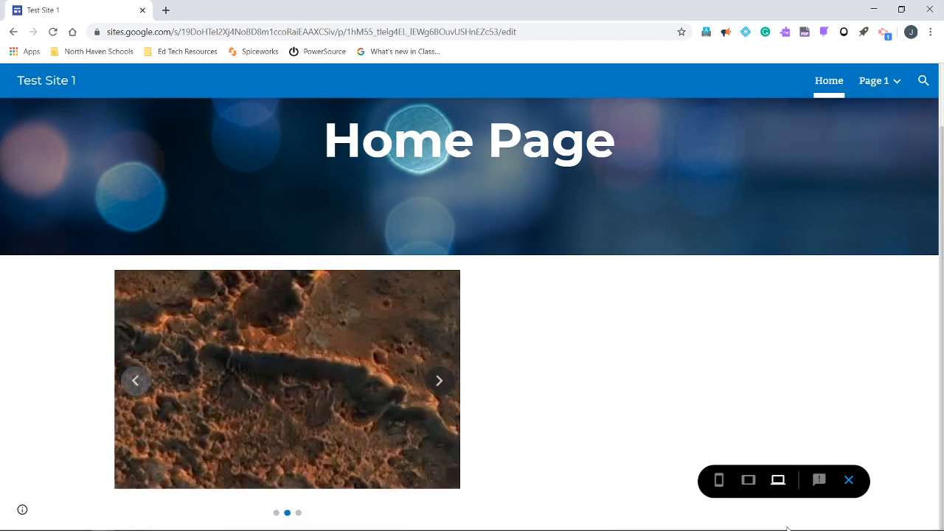
Preview the home page in tablet and phone views, browse the carousel on the phone view, and exit the preview
{"action": "left_click", "coordinate": [750, 486]}
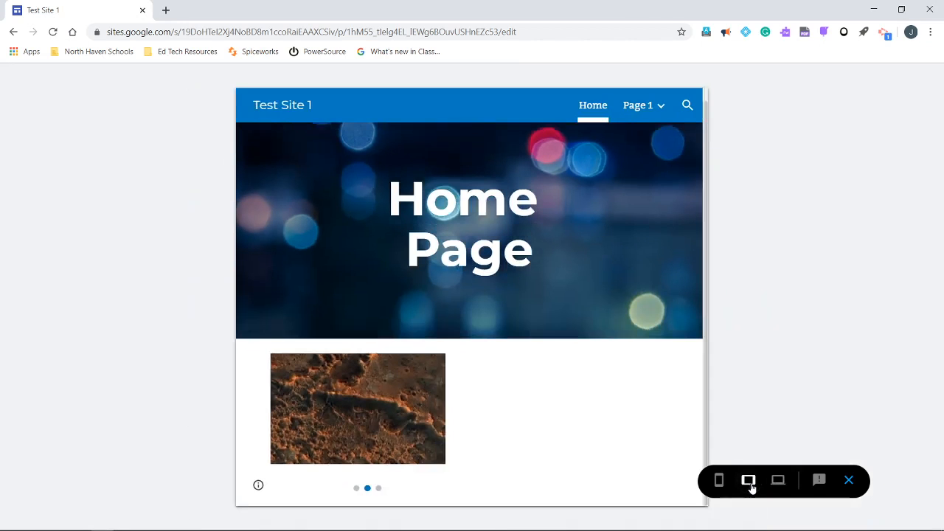
{"action": "left_click", "coordinate": [722, 484]}
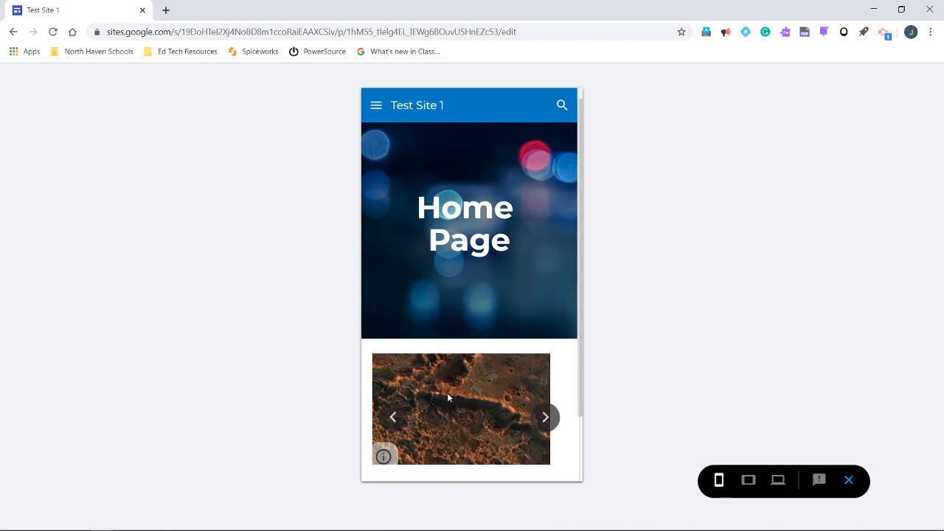
{"action": "scroll", "coordinate": [448, 397], "scroll_direction": "down", "scroll_amount": 1}
{"action": "scroll", "coordinate": [487, 413], "scroll_direction": "up", "scroll_amount": 2}
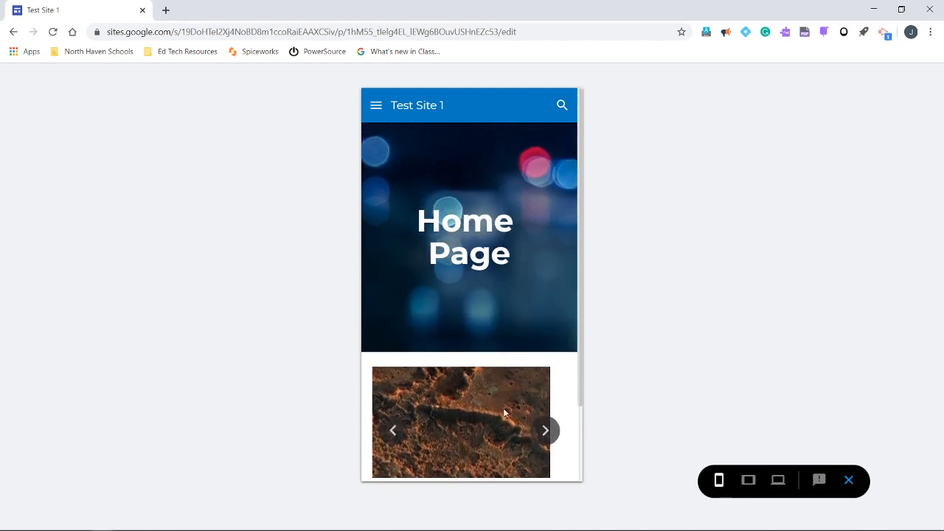
{"action": "left_click", "coordinate": [546, 431]}
{"action": "left_click", "coordinate": [546, 431]}
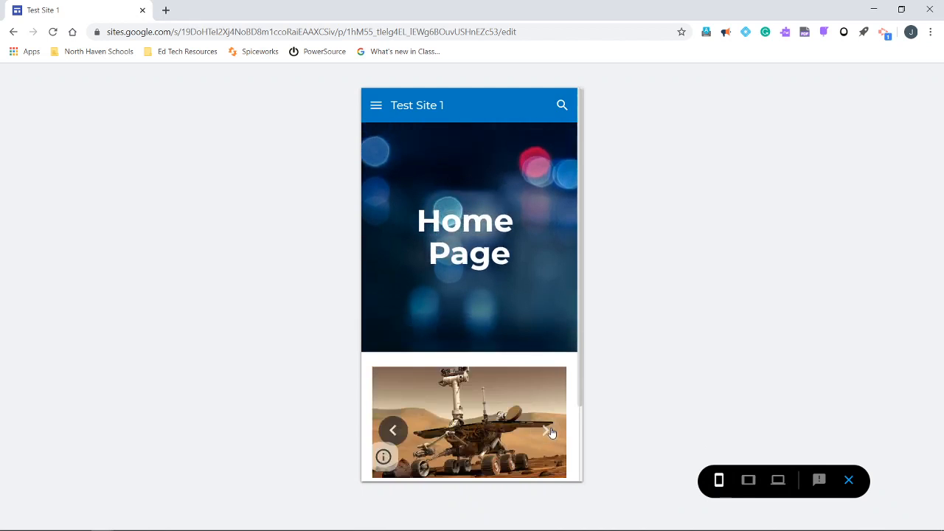
{"action": "left_click", "coordinate": [849, 484]}
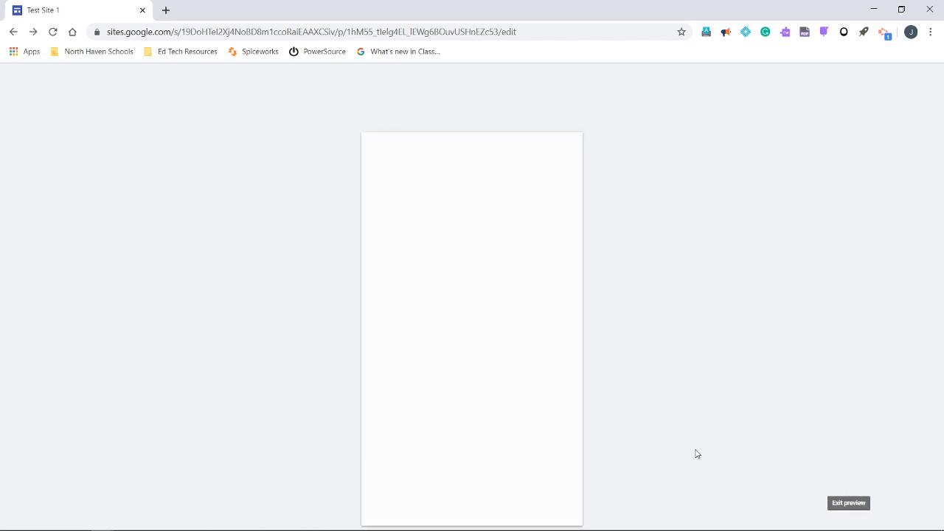